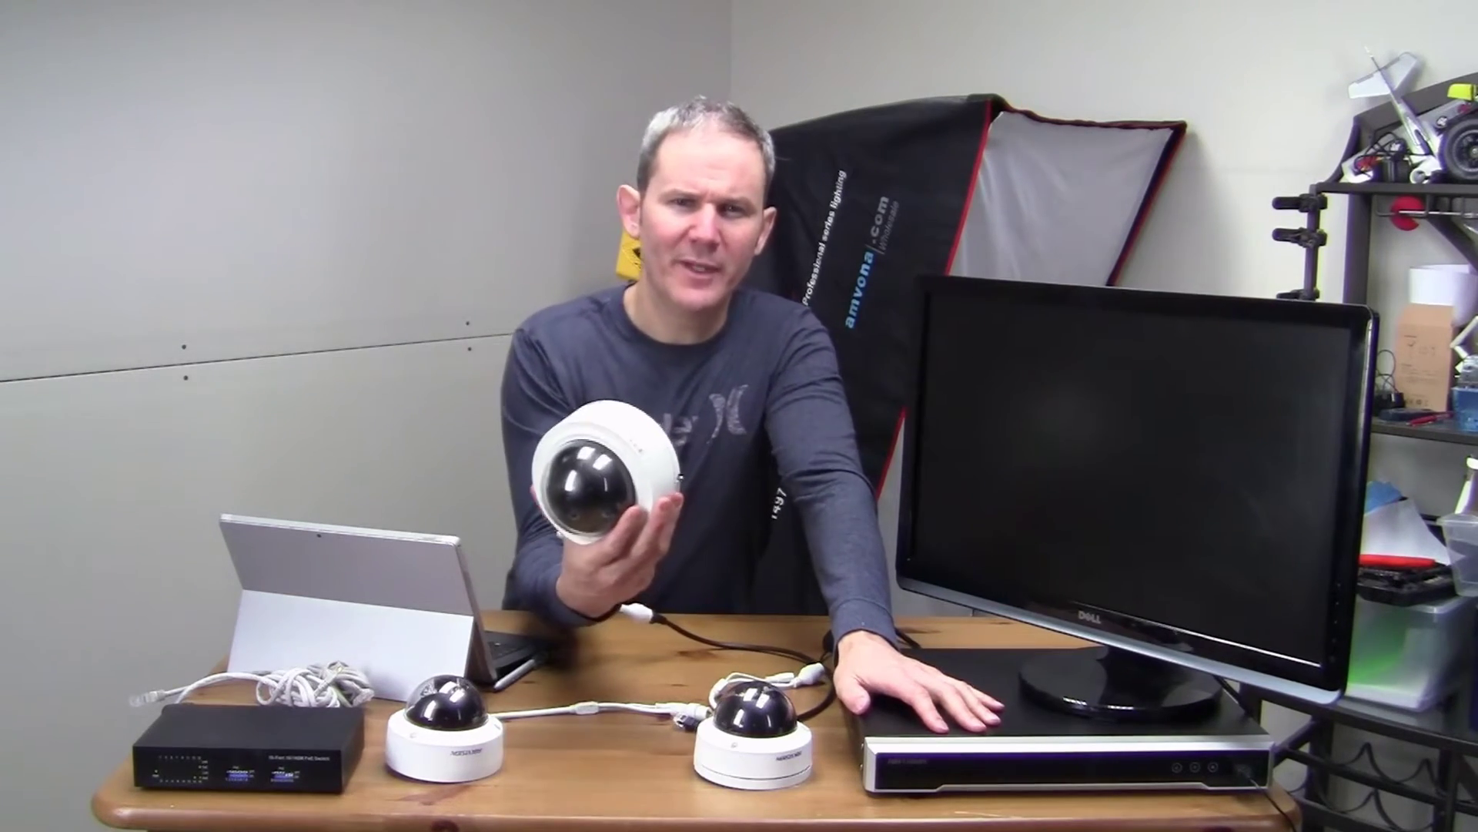
Step: Show the Device Information page: model DS-7616NI-I2/16P, firmware V4.1.10, Build 171107
click(219, 479)
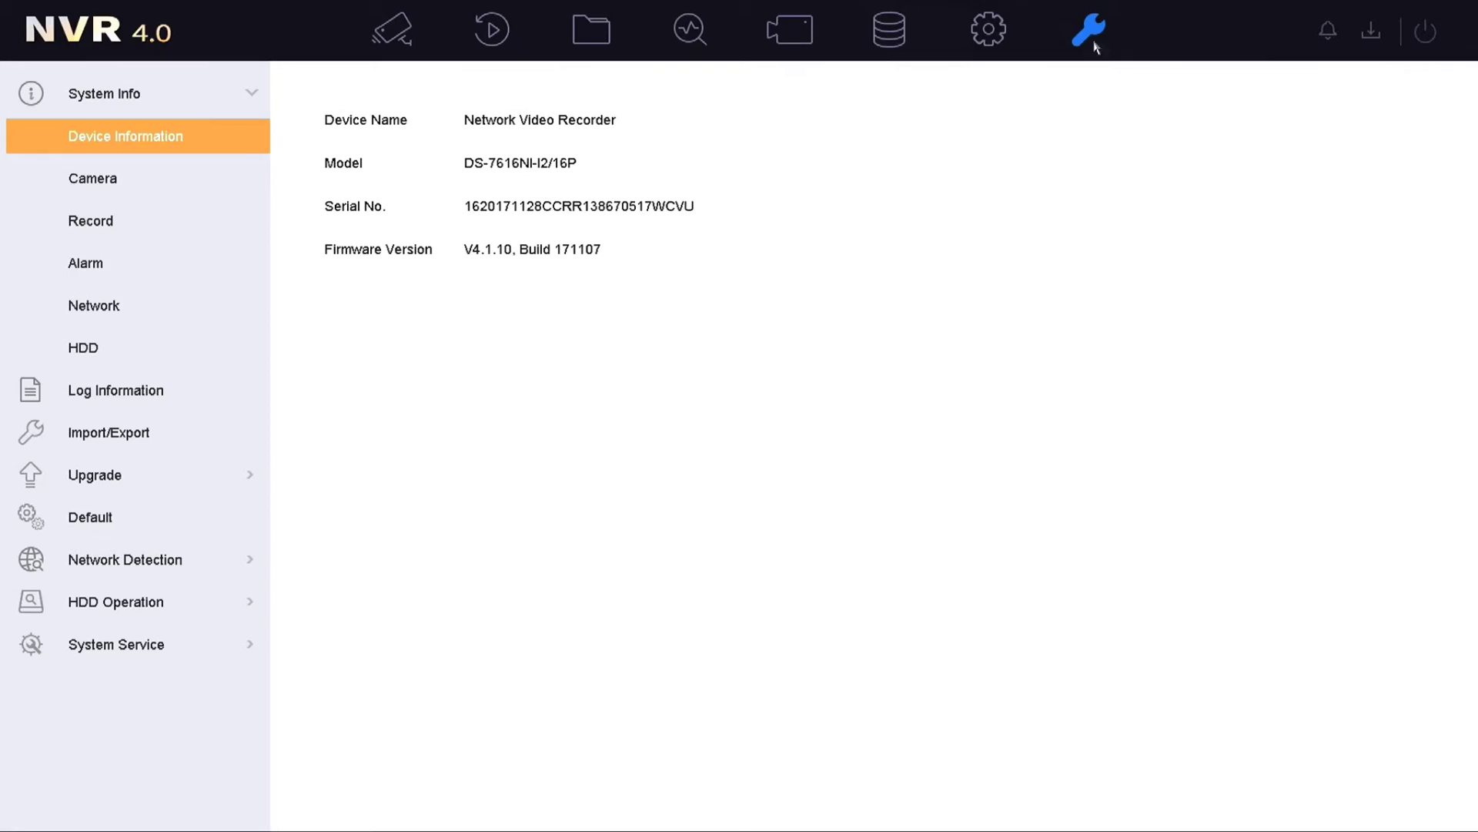
Step: Check every camera channel's connection status, then play live video from D8 IPdome
click(186, 179)
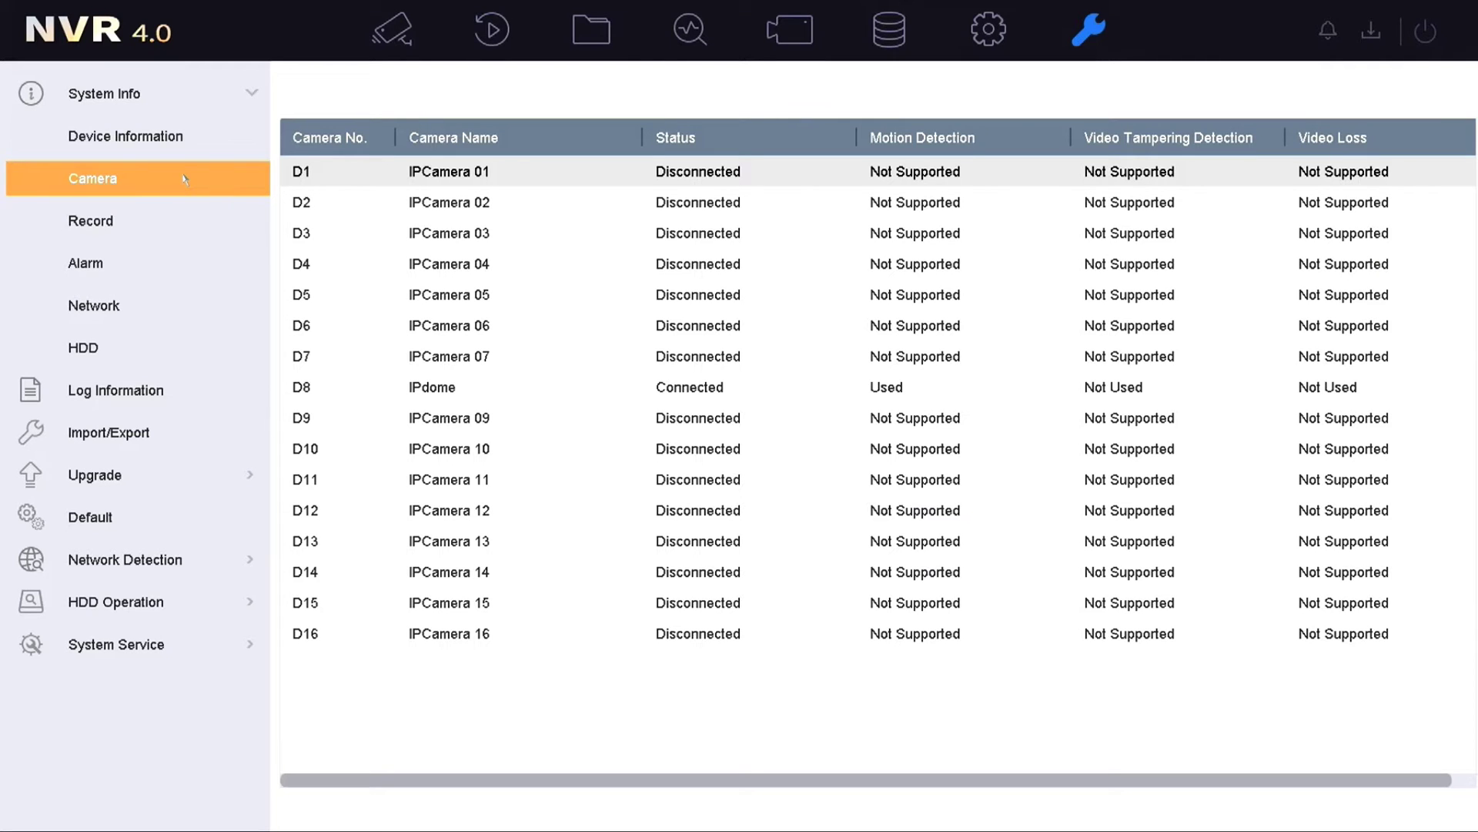
click(792, 39)
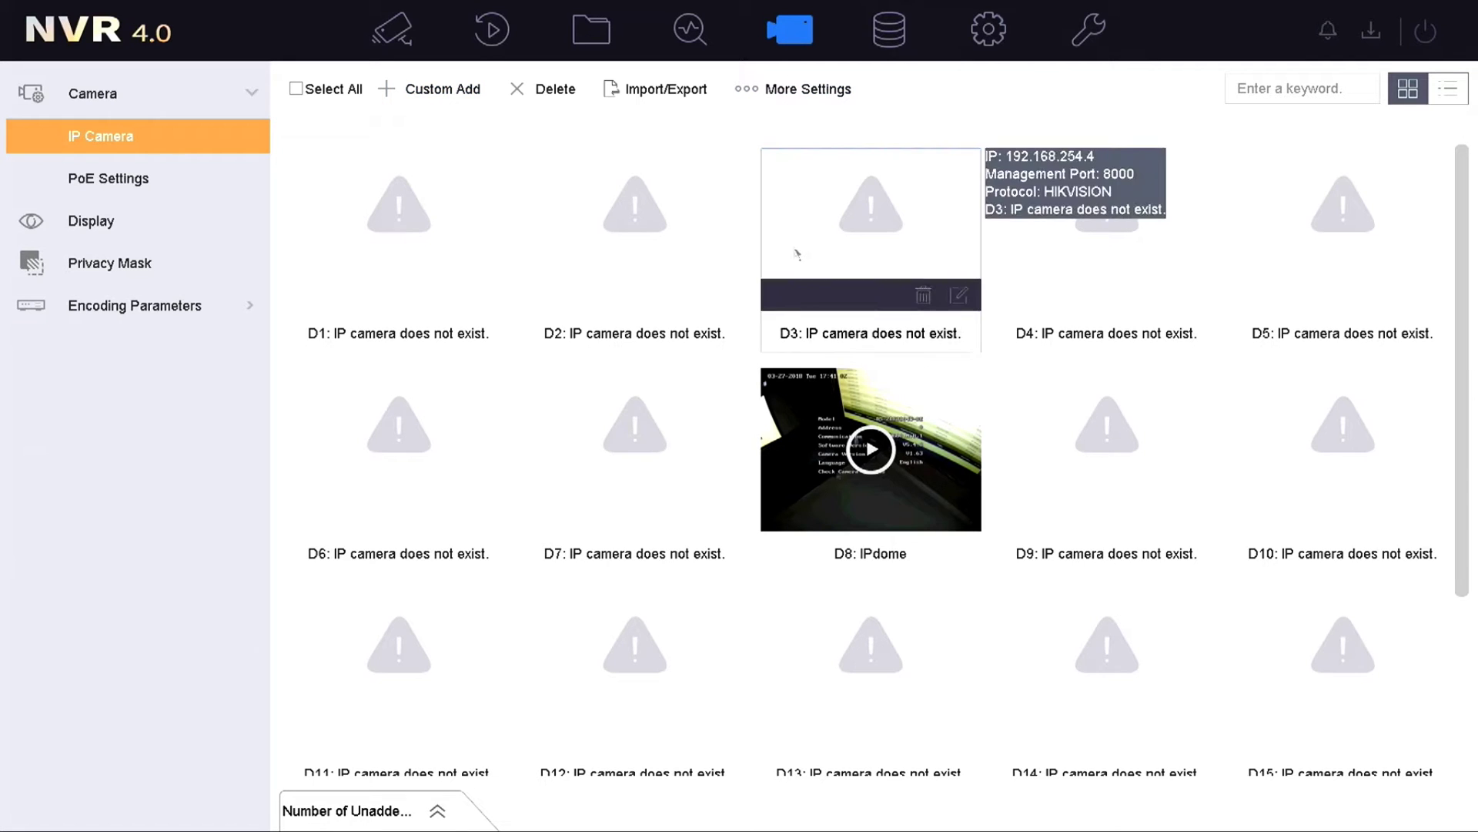
mouse_move(830, 483)
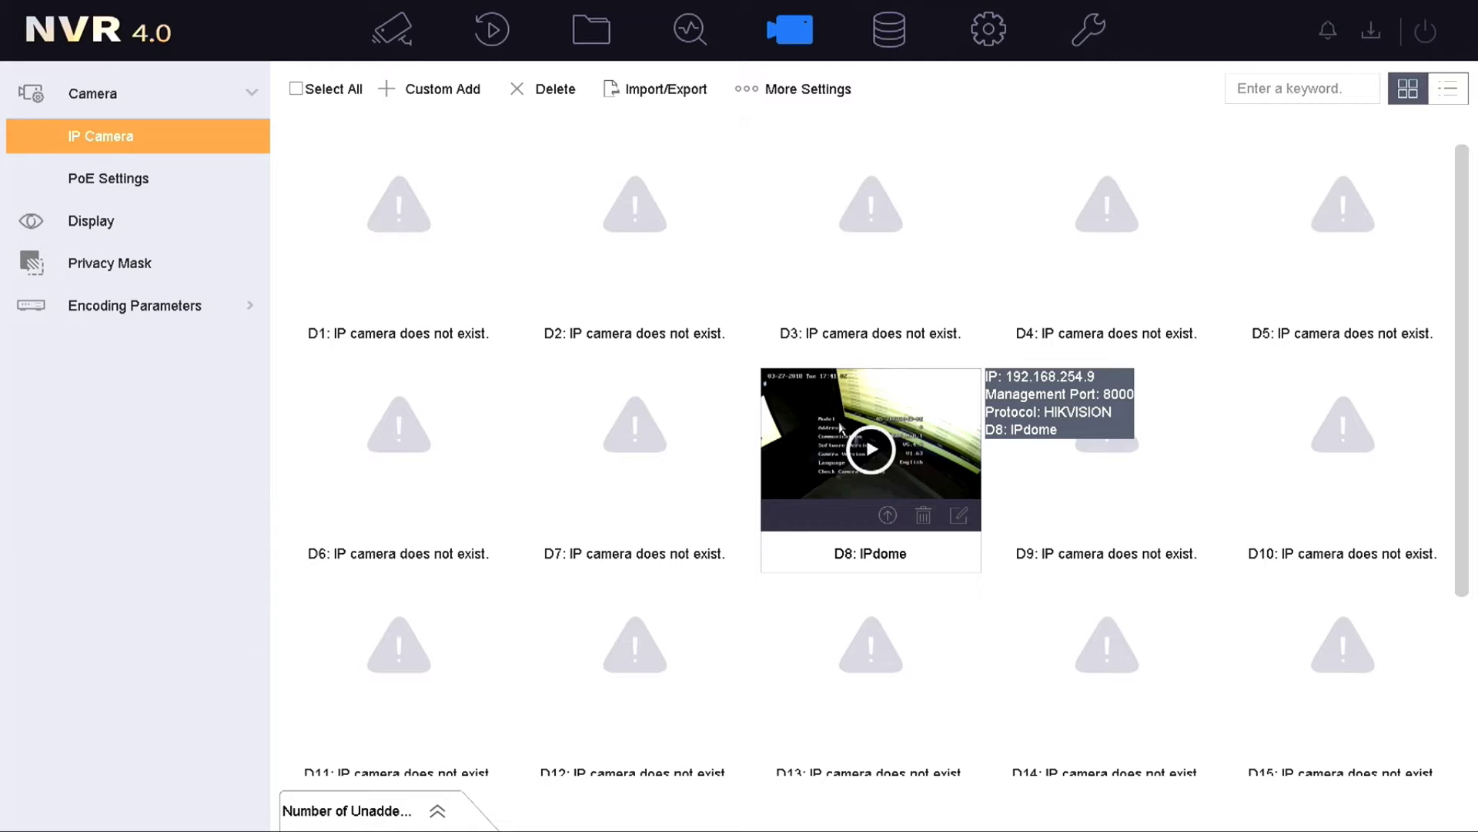
click(871, 451)
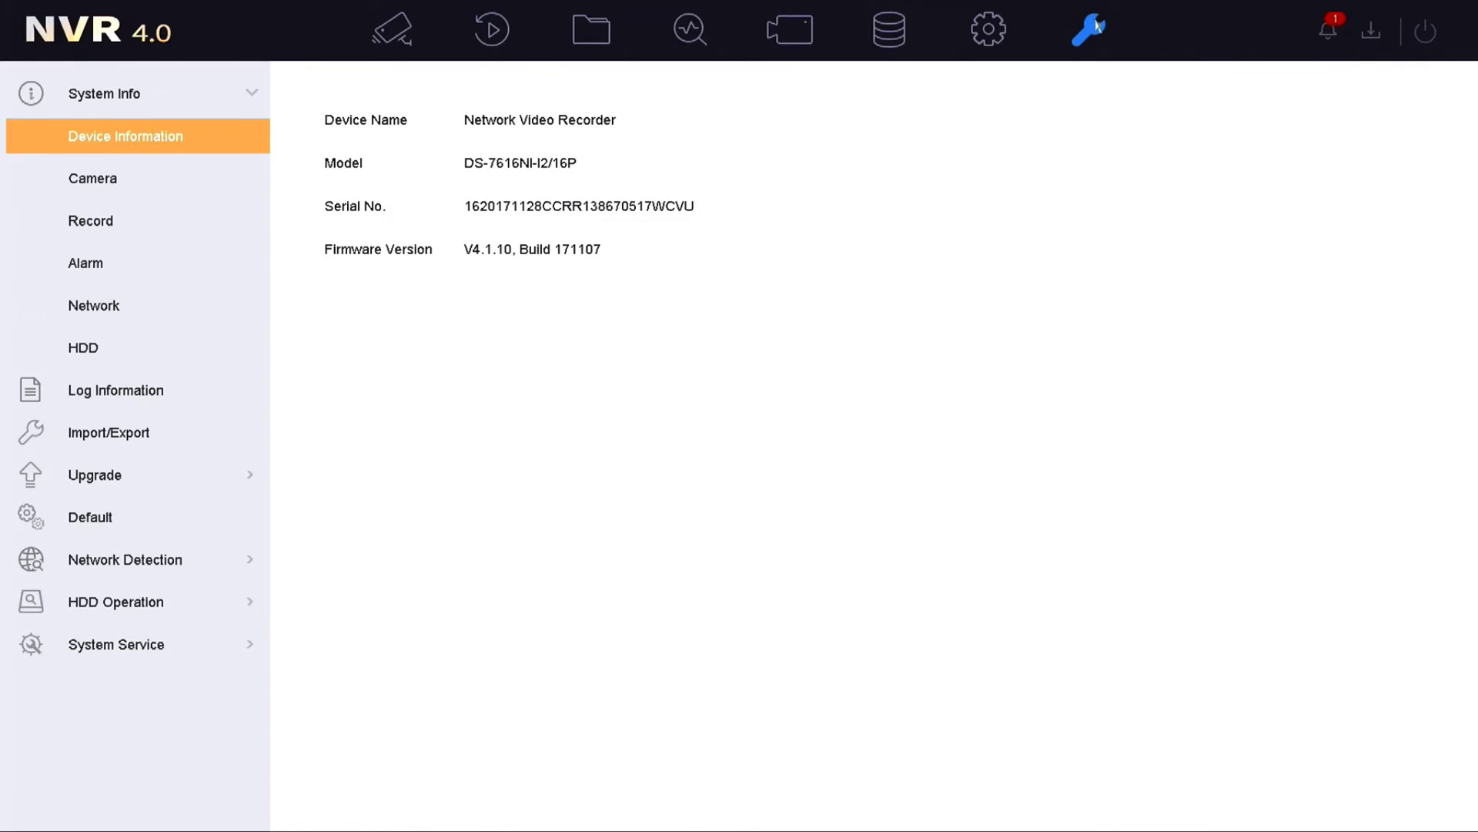
Step: Show the recording status table and select D8, recording 3MP video continuously
click(160, 178)
click(143, 225)
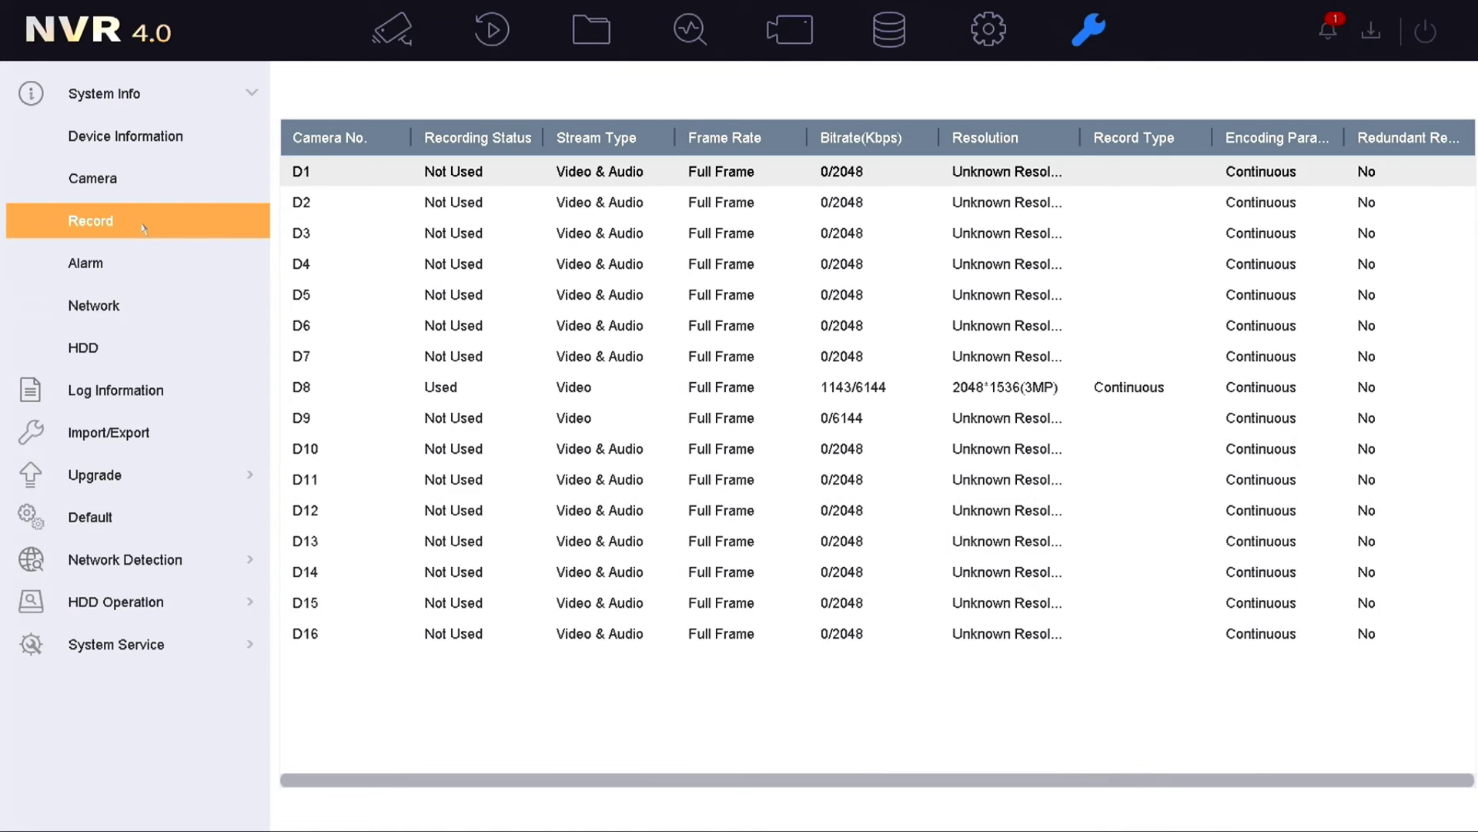
click(993, 397)
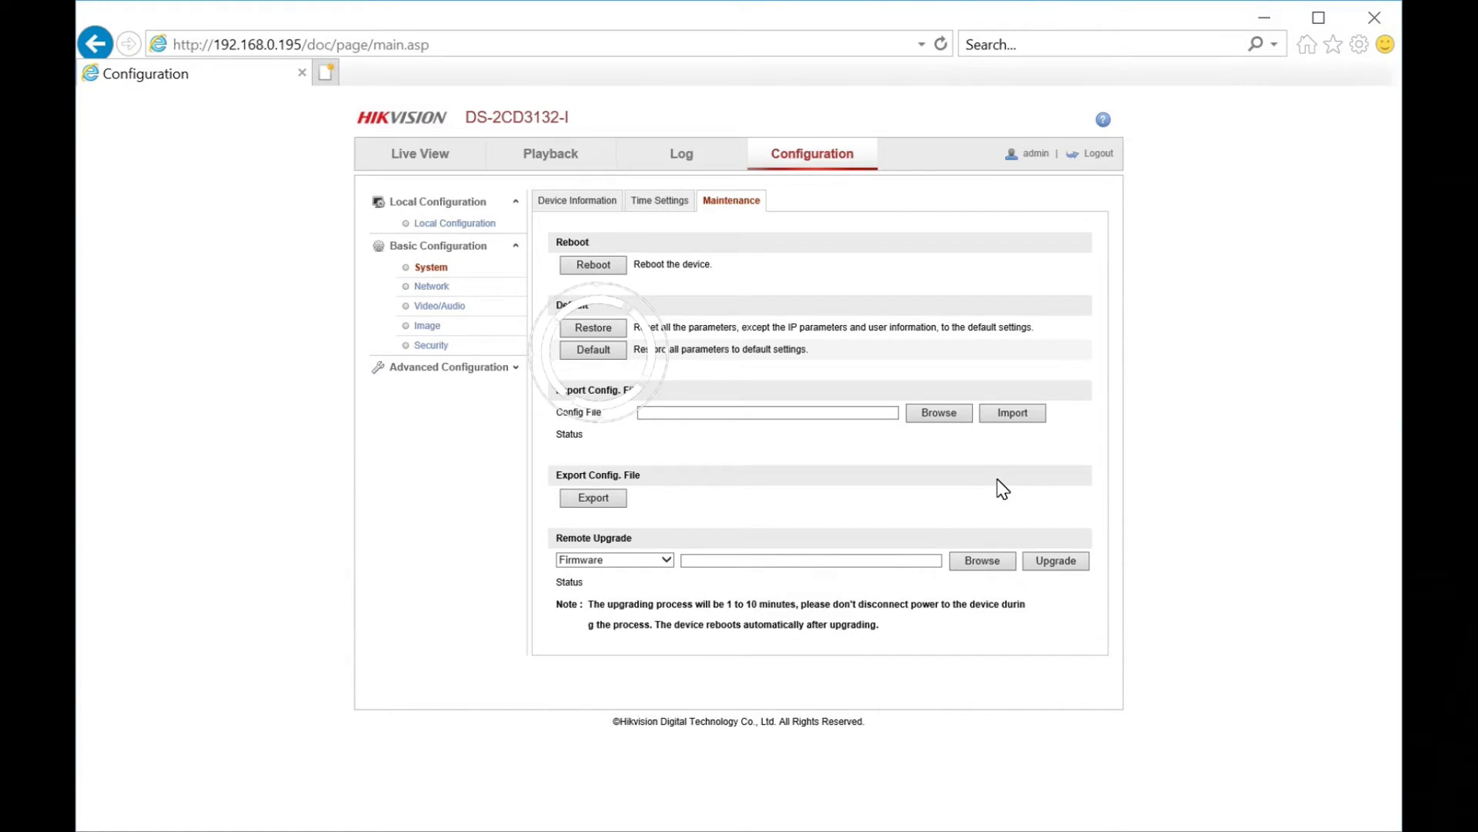
Step: Restore the DS-2CD3132-I camera to factory defaults and confirm the automatic reboot
click(593, 349)
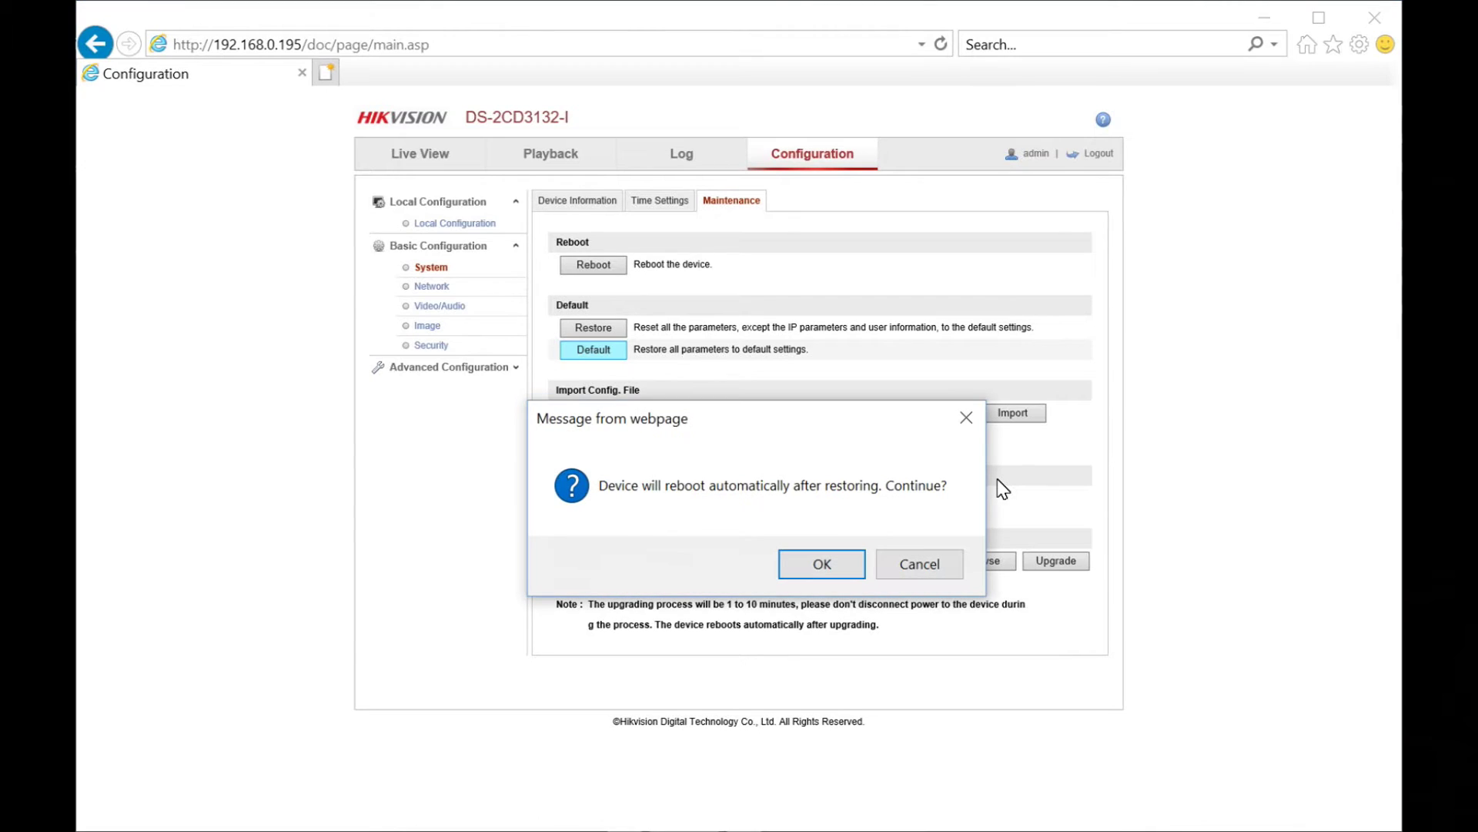
click(822, 564)
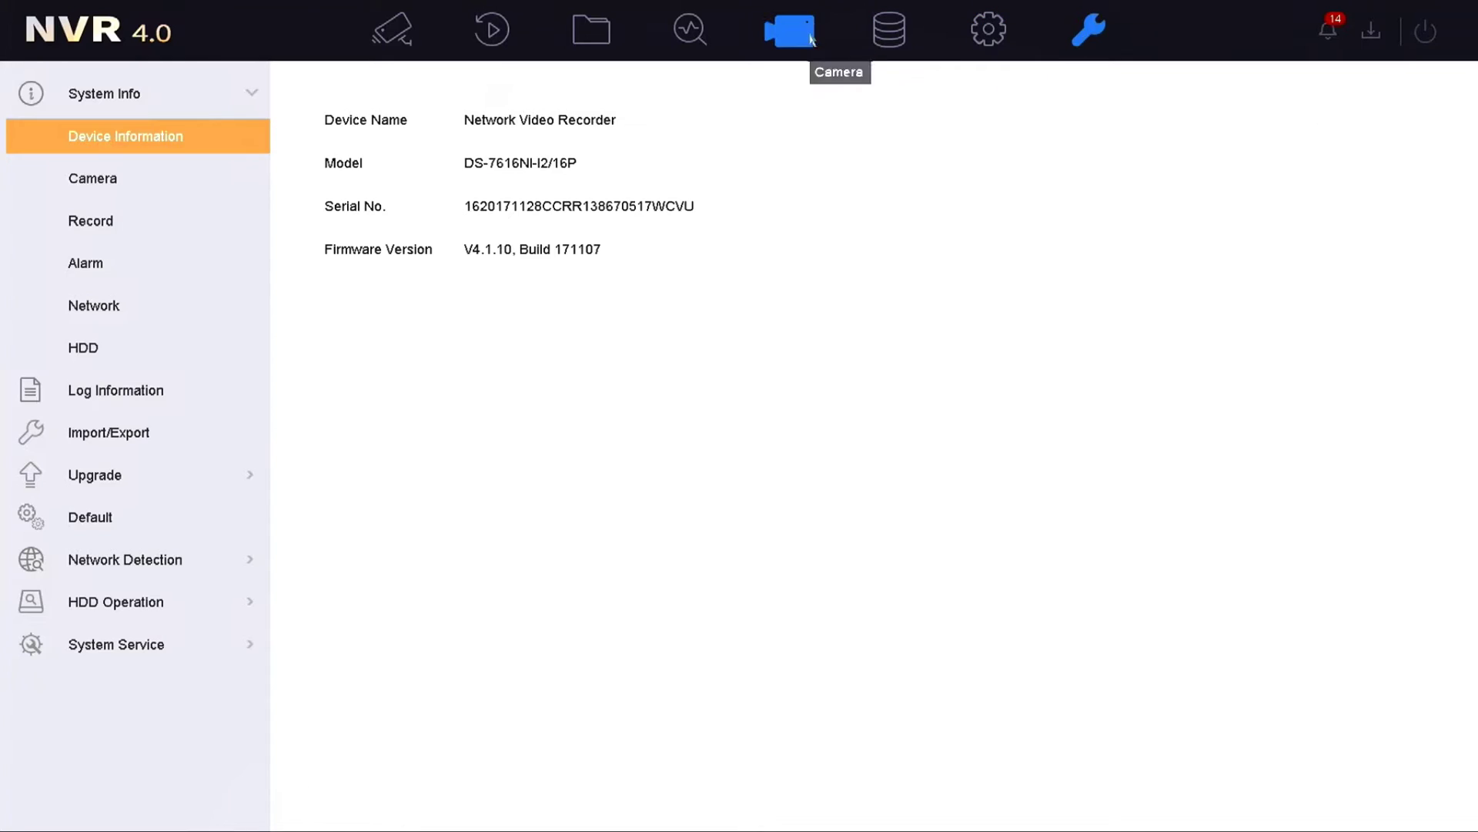
Step: Confirm D2's plug-and-play camera settings at 192.168.254.3 in Edit IP Camera
click(809, 36)
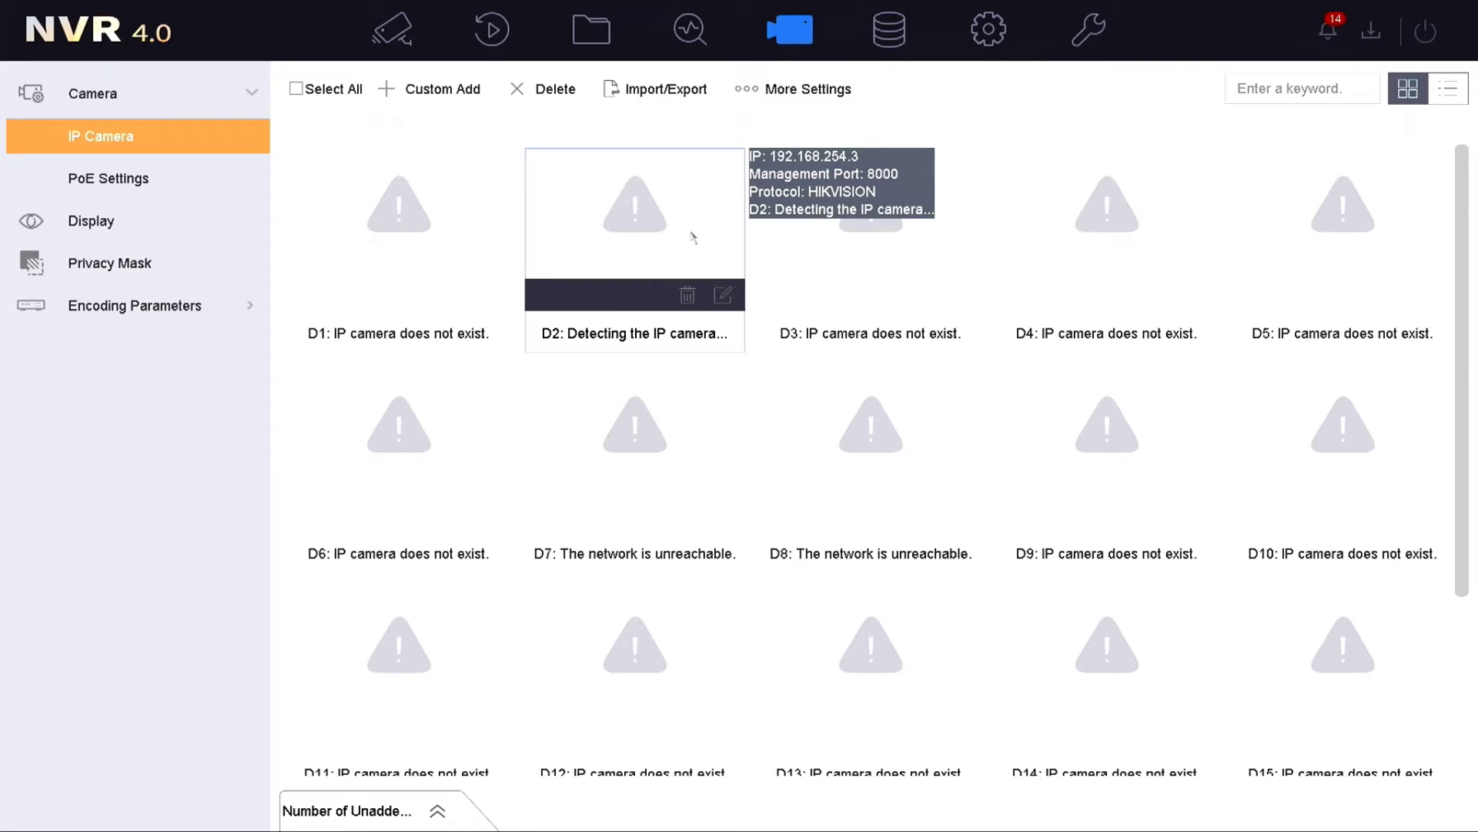
click(723, 295)
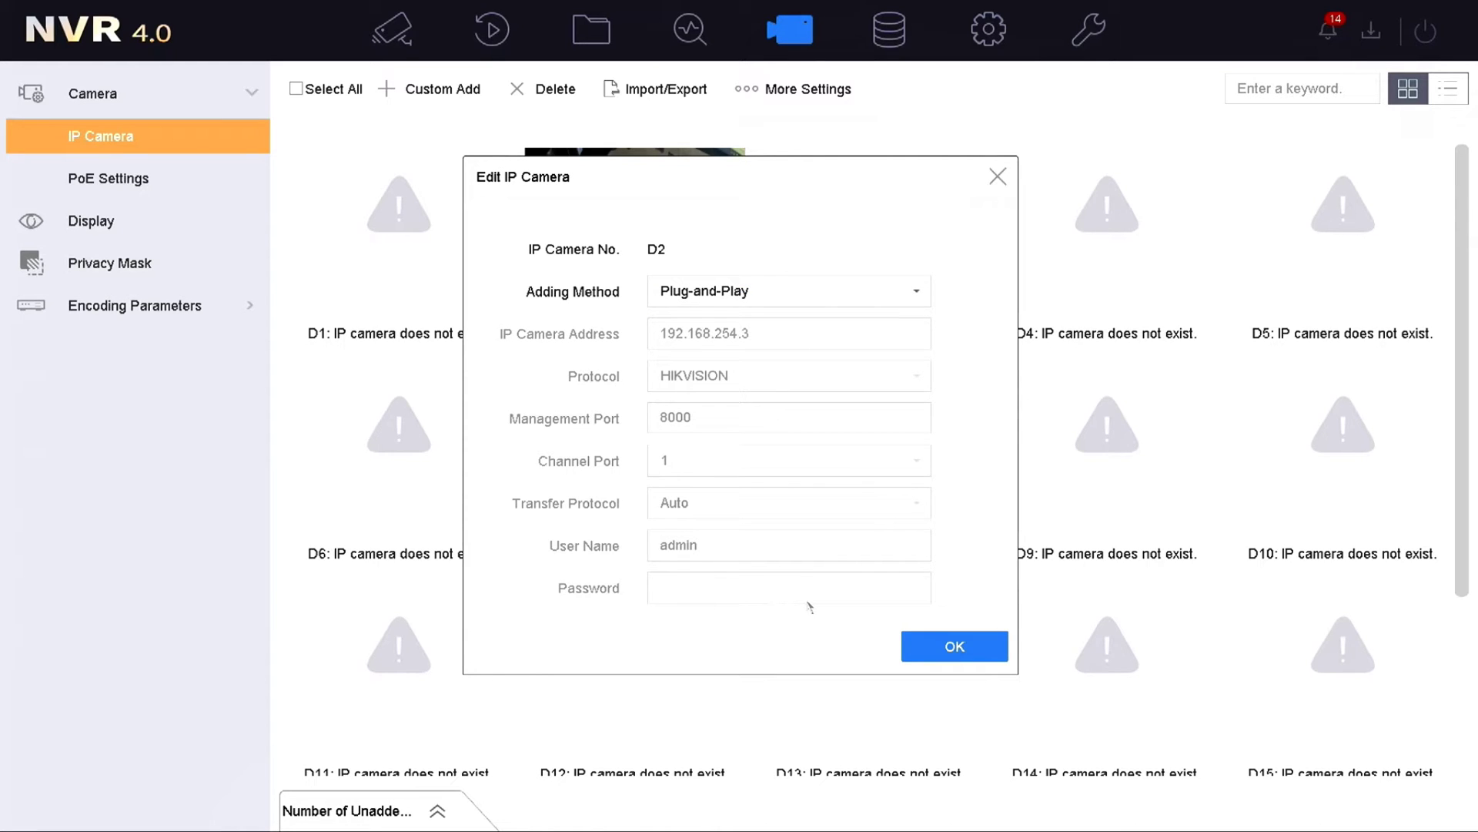
click(949, 653)
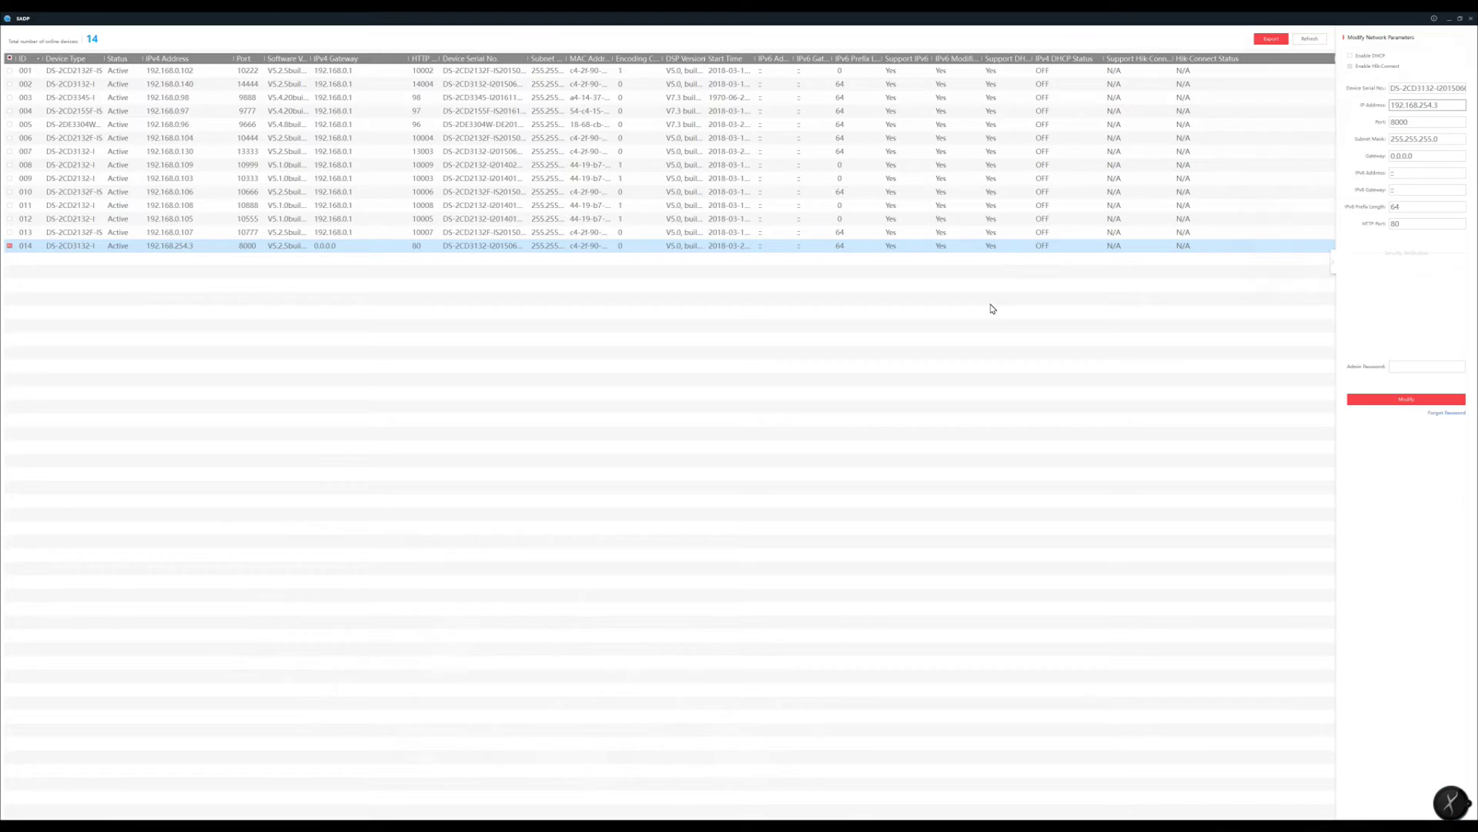
Step: Set device 014 to 192.168.0.195 in SADP and log into its web page
click(171, 245)
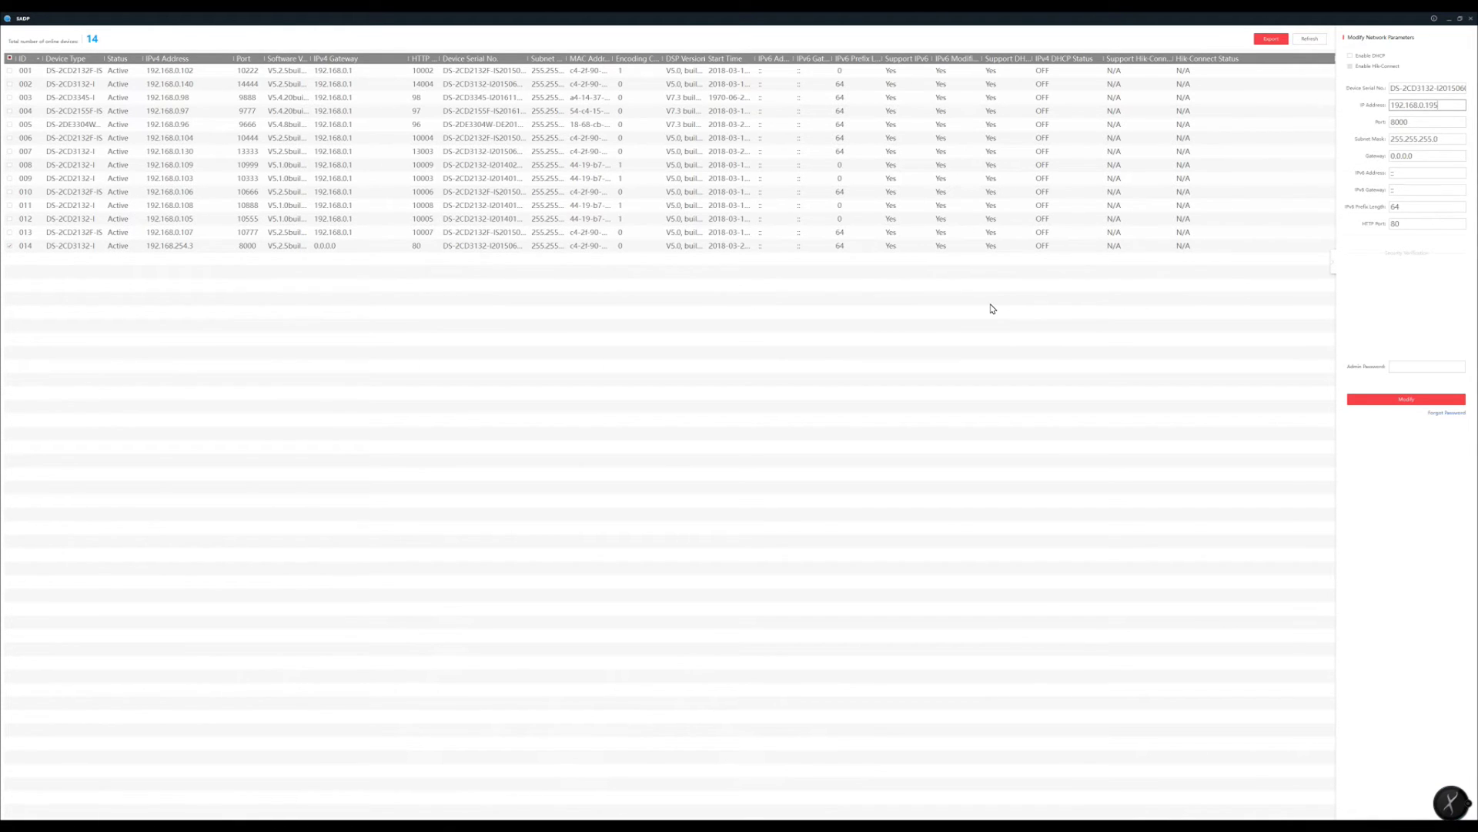
click(1426, 366)
key(Return)
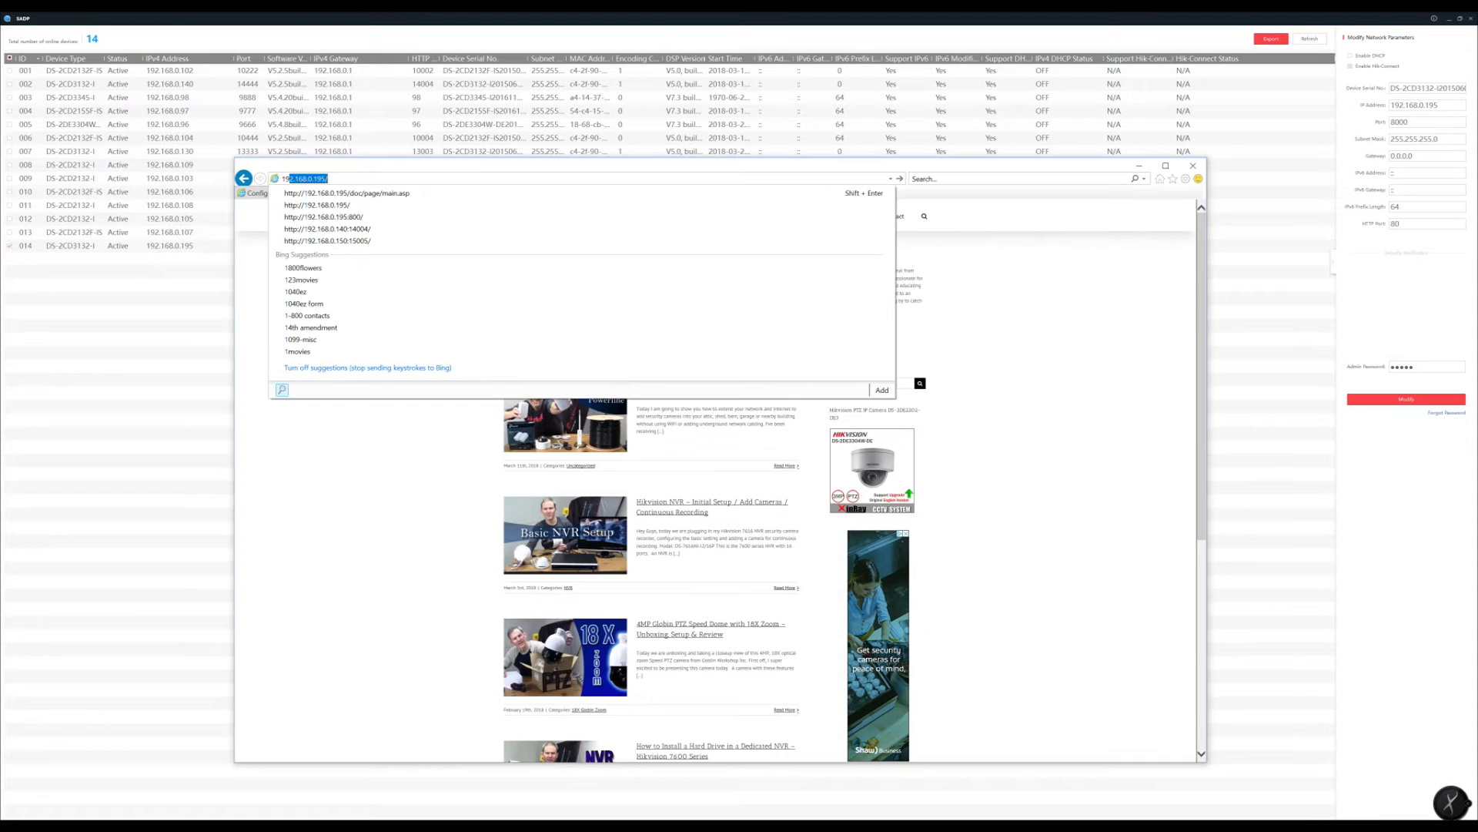
key(Return)
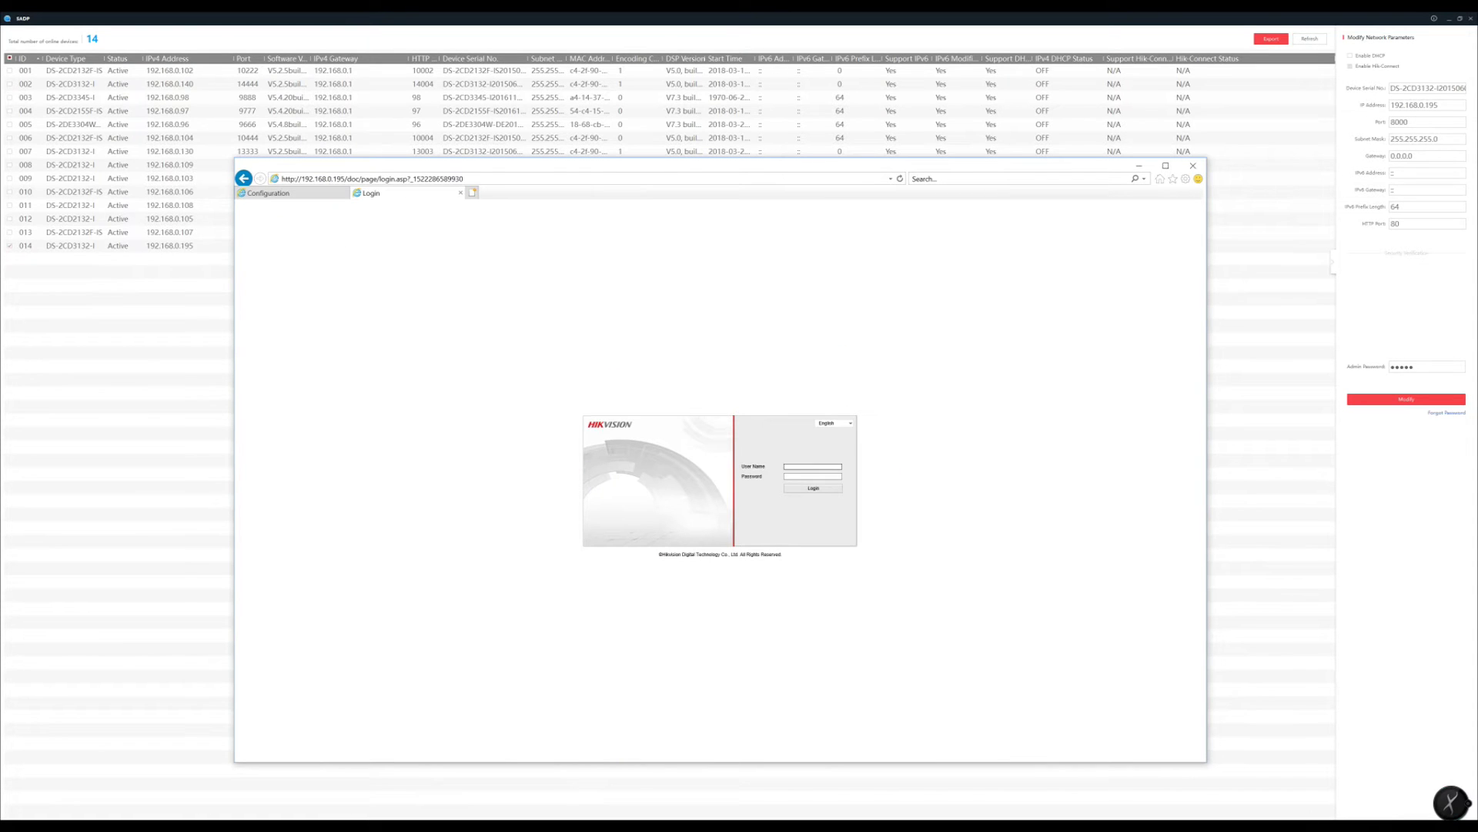
click(813, 476)
key(Return)
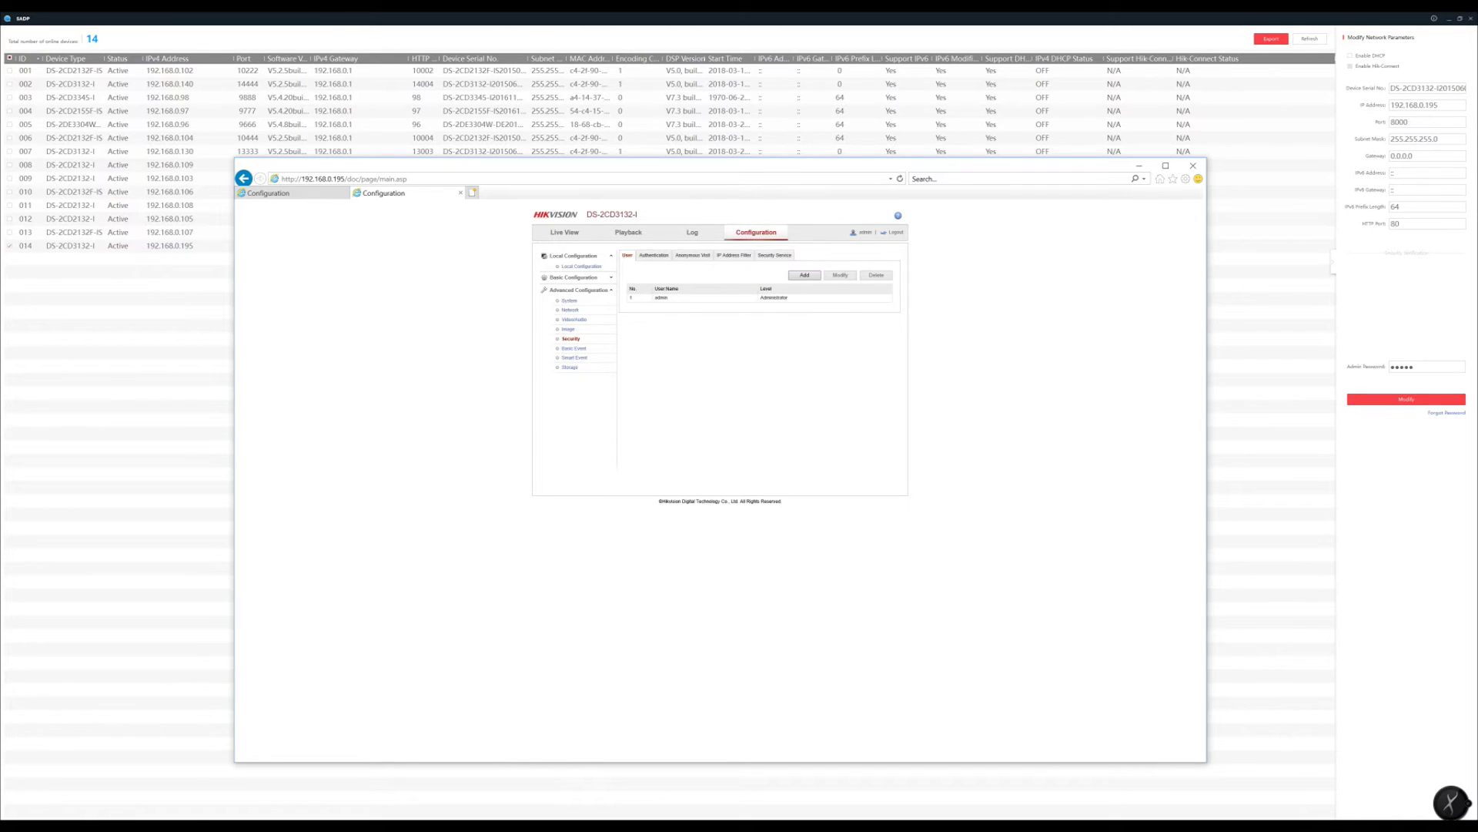
Step: Enter and confirm a new admin password for the camera, then save it
text(admin123456)
key(Tab)
text(admin123456)
key(Return)
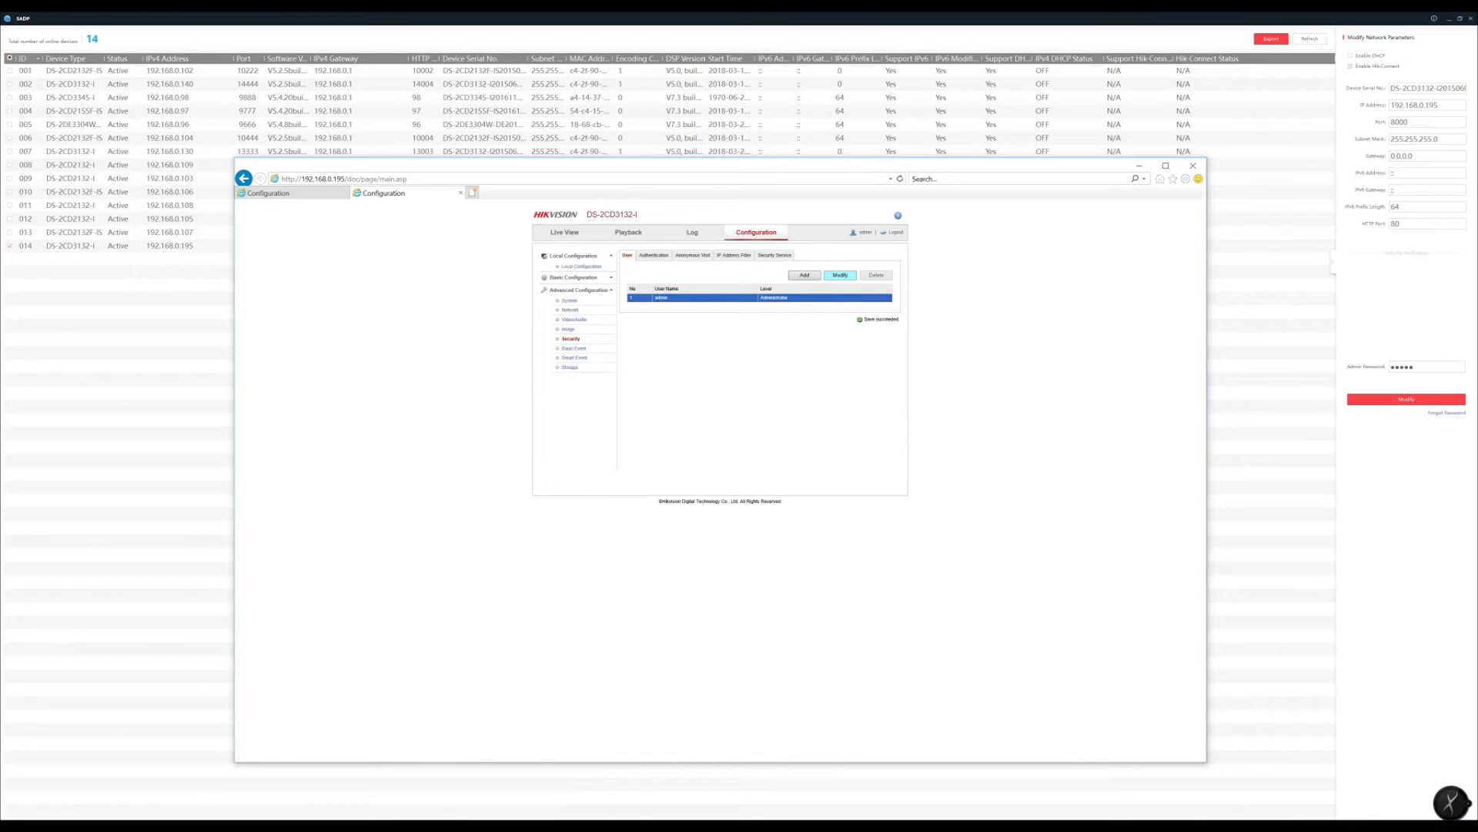
Step: Change device 014's IPv4 address back to 192.168.254.3 using the admin password
click(1408, 105)
text(254)
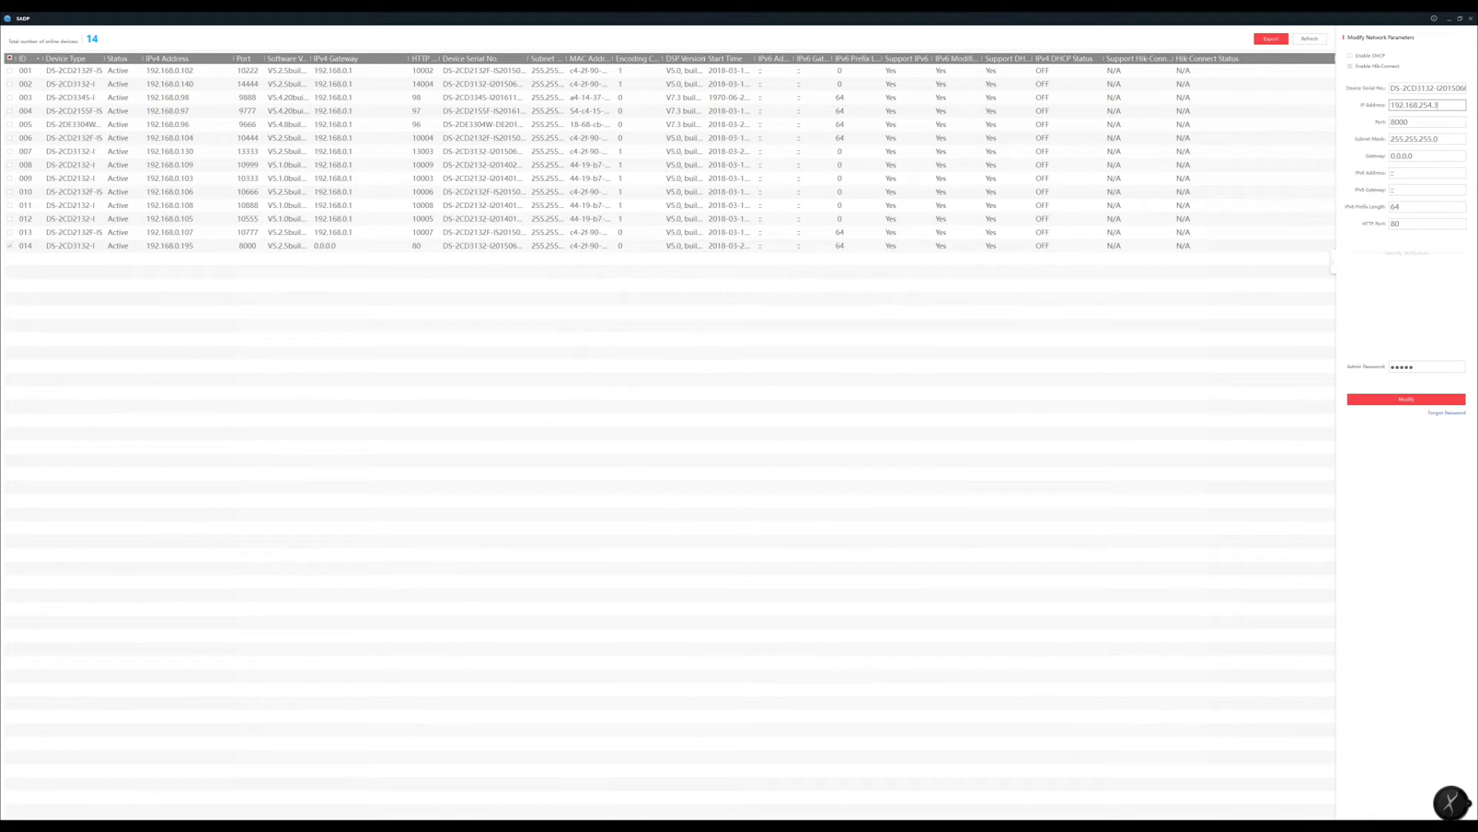
click(1427, 366)
text(**)
key(Return)
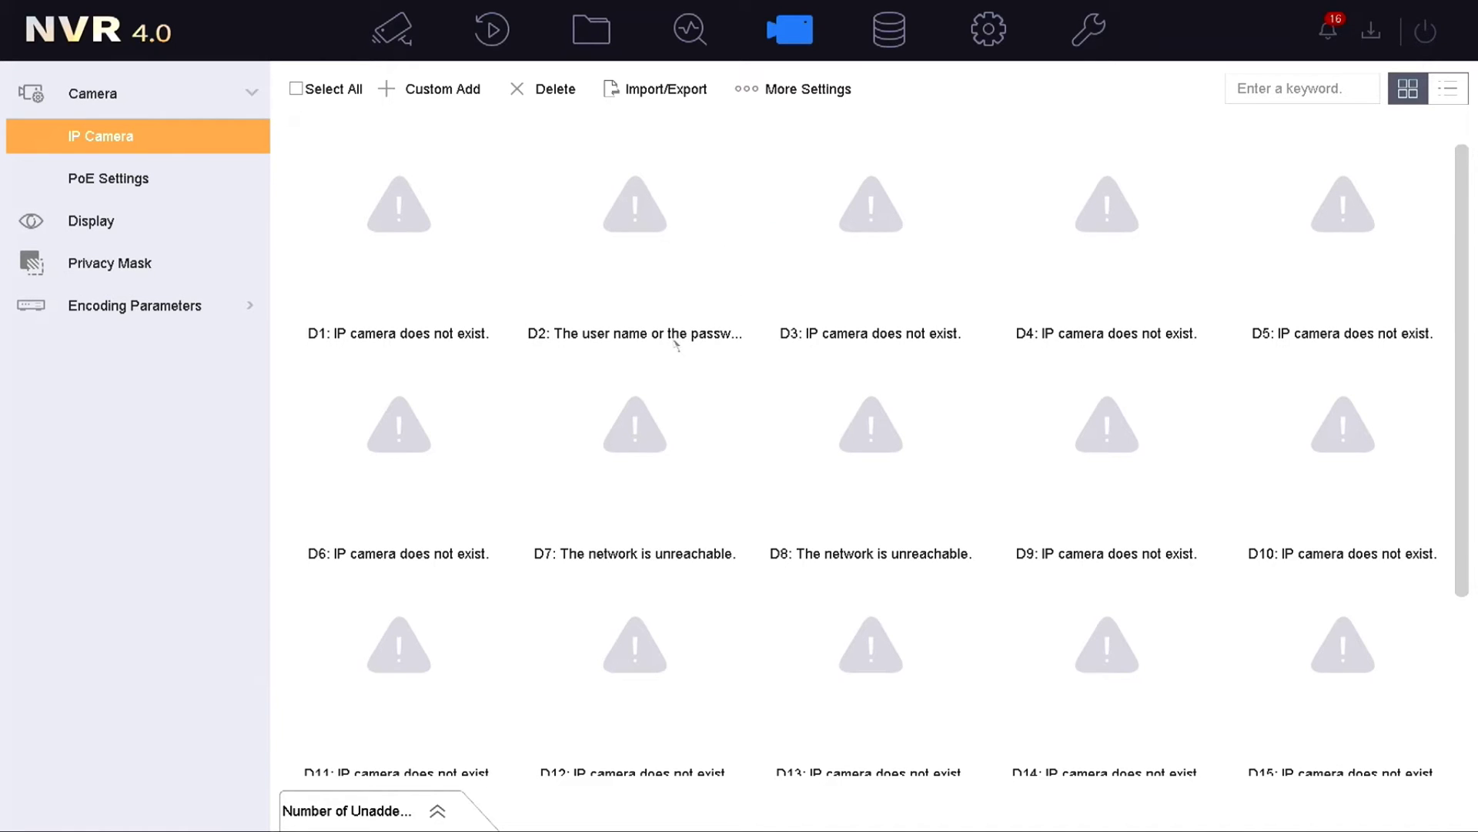
Step: Switch channel D2 to Manual adding, enter the camera password, and save
mouse_move(724, 291)
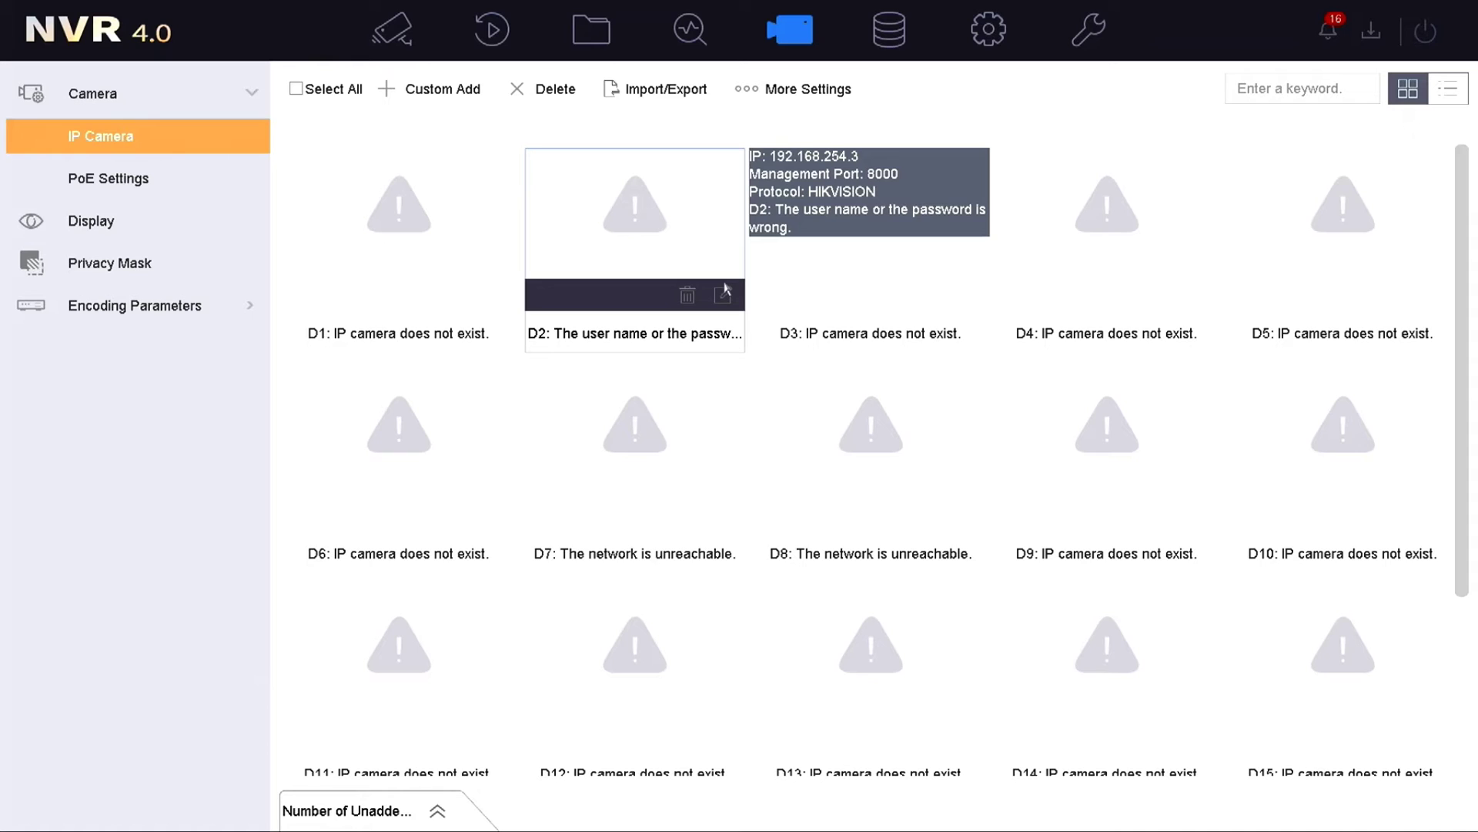
click(724, 296)
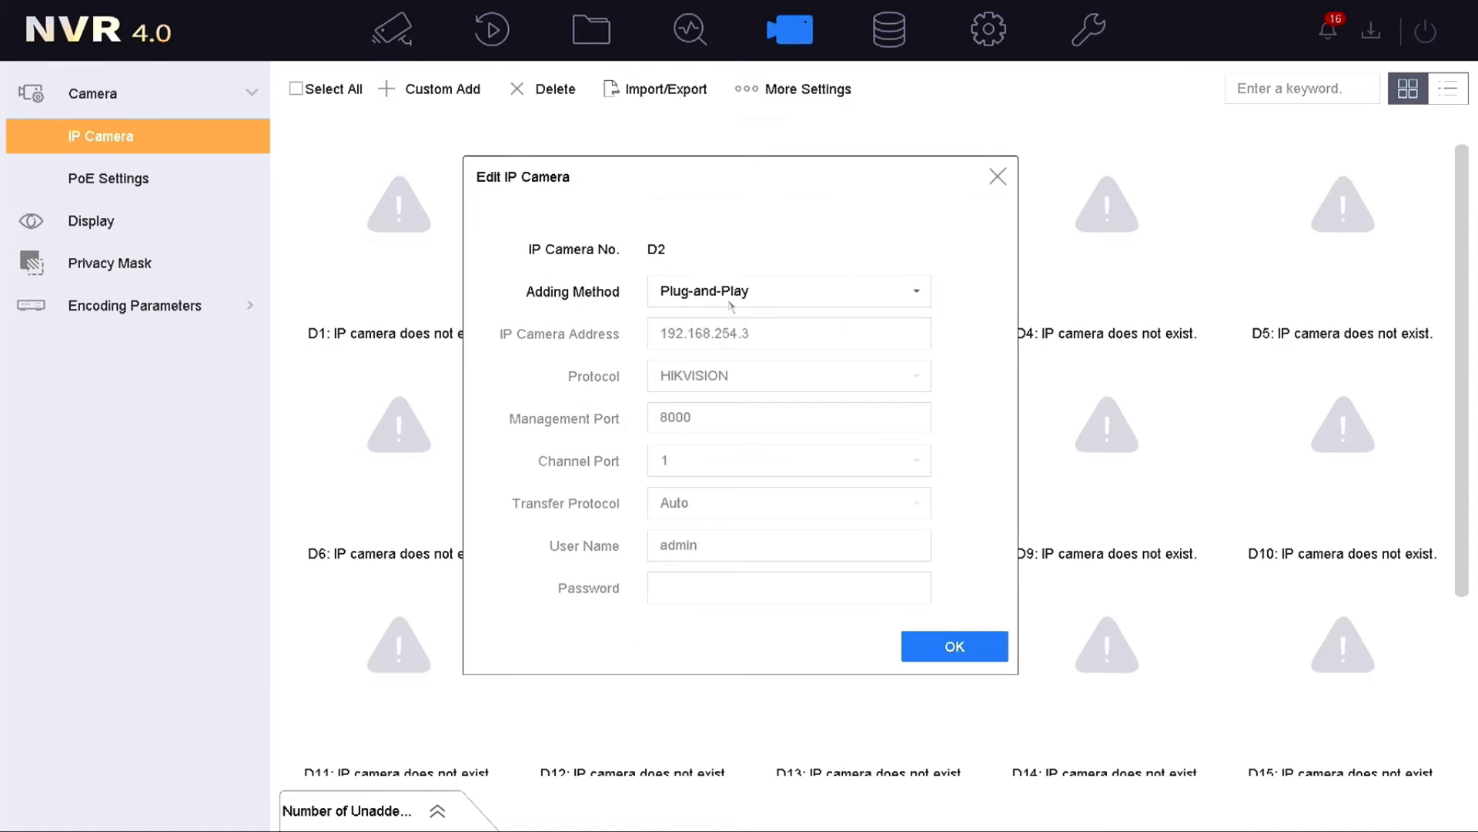
click(910, 296)
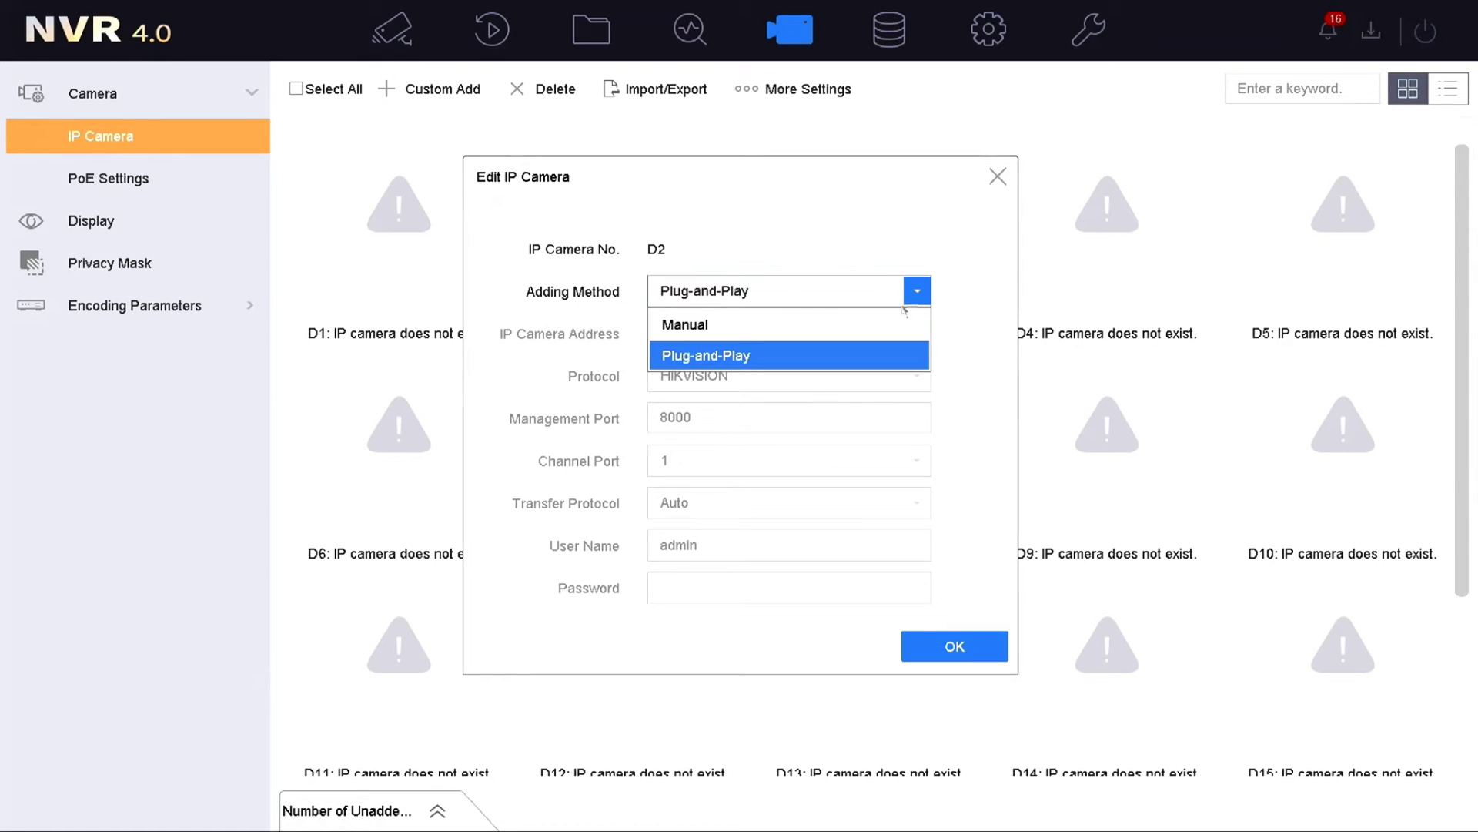
click(887, 329)
click(825, 592)
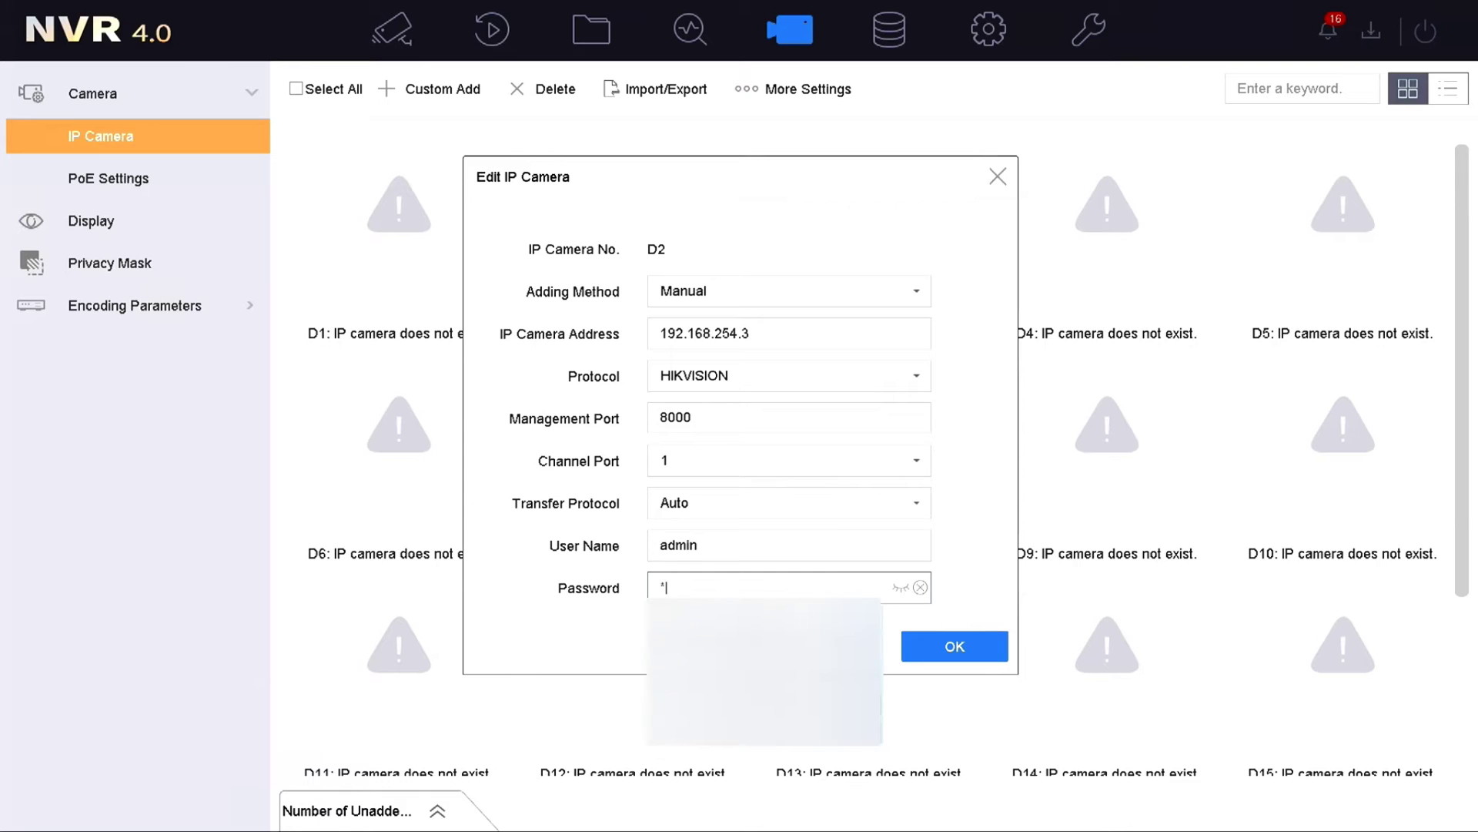
click(935, 649)
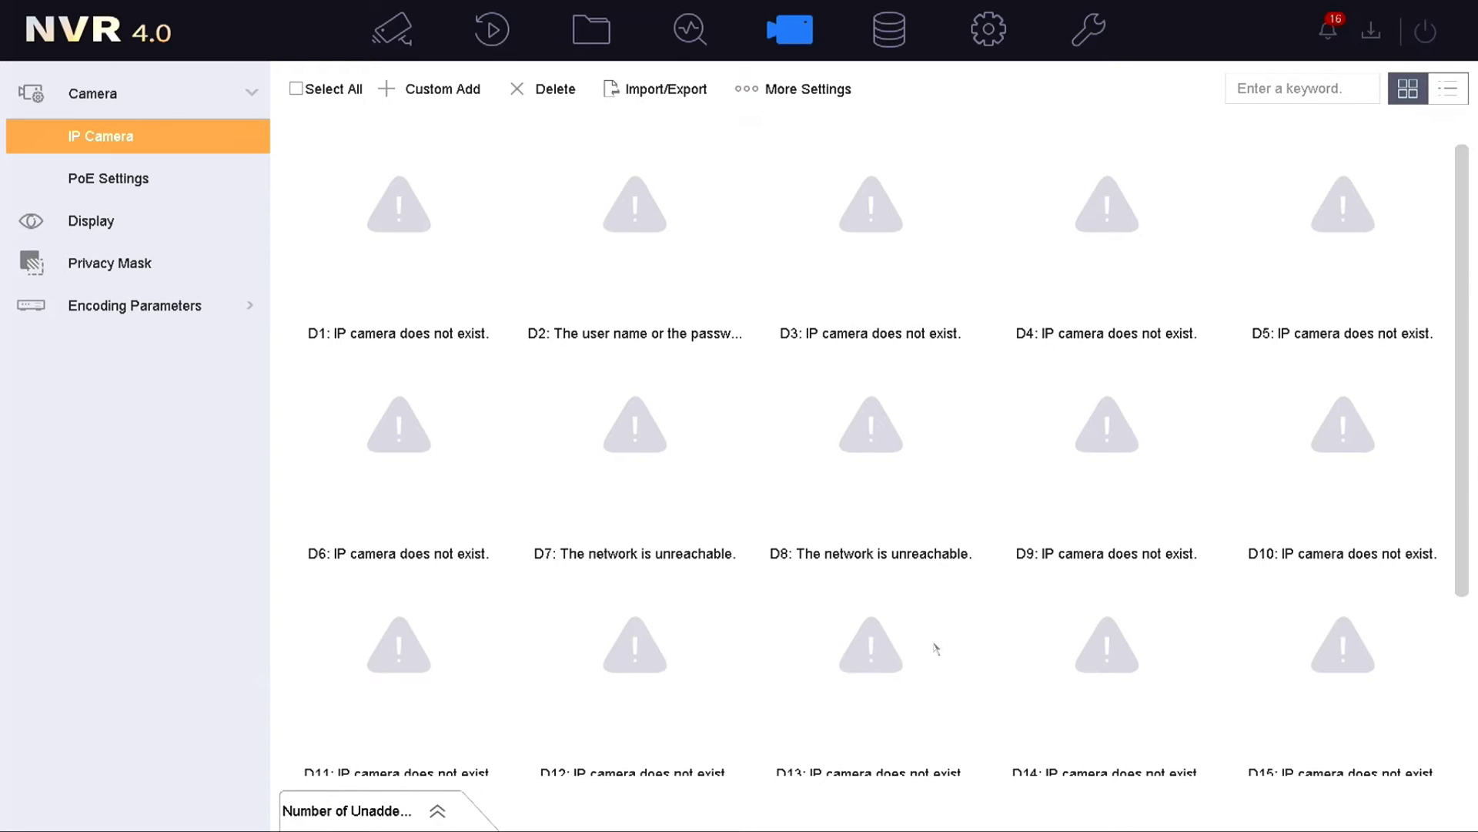
mouse_move(662, 254)
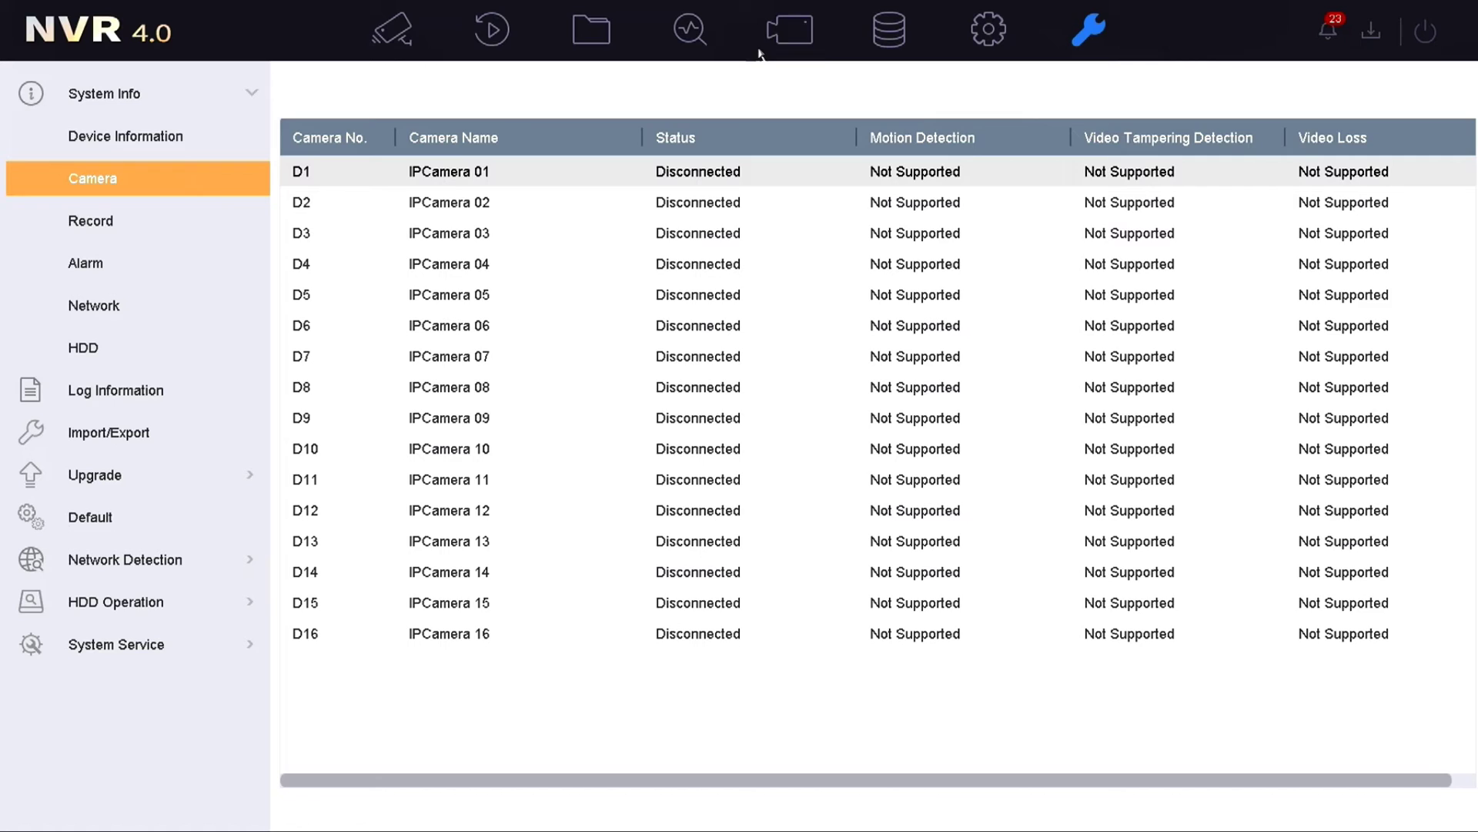
Step: Switch channel D3 to Manual adding and change its IP address to 192.168.0.150
click(789, 35)
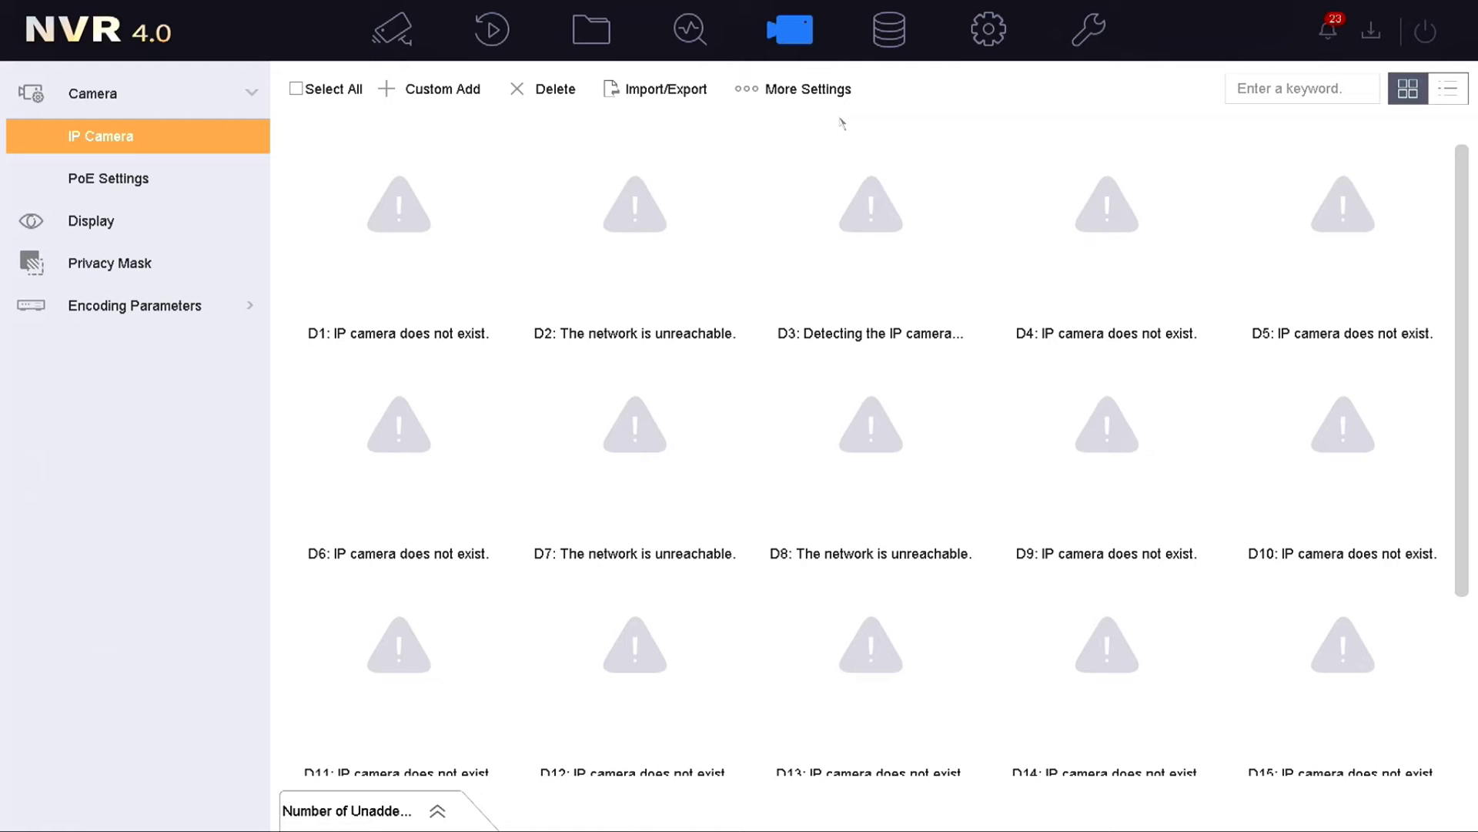
mouse_move(836, 193)
click(960, 296)
click(916, 291)
click(857, 321)
click(857, 335)
click(714, 333)
double_click(724, 333)
click(737, 448)
click(838, 364)
click(678, 364)
click(737, 392)
click(737, 448)
click(825, 409)
Step: Set D3's management port to 15555, enter the password, and save
click(776, 414)
double_click(777, 414)
click(678, 448)
click(916, 502)
click(839, 587)
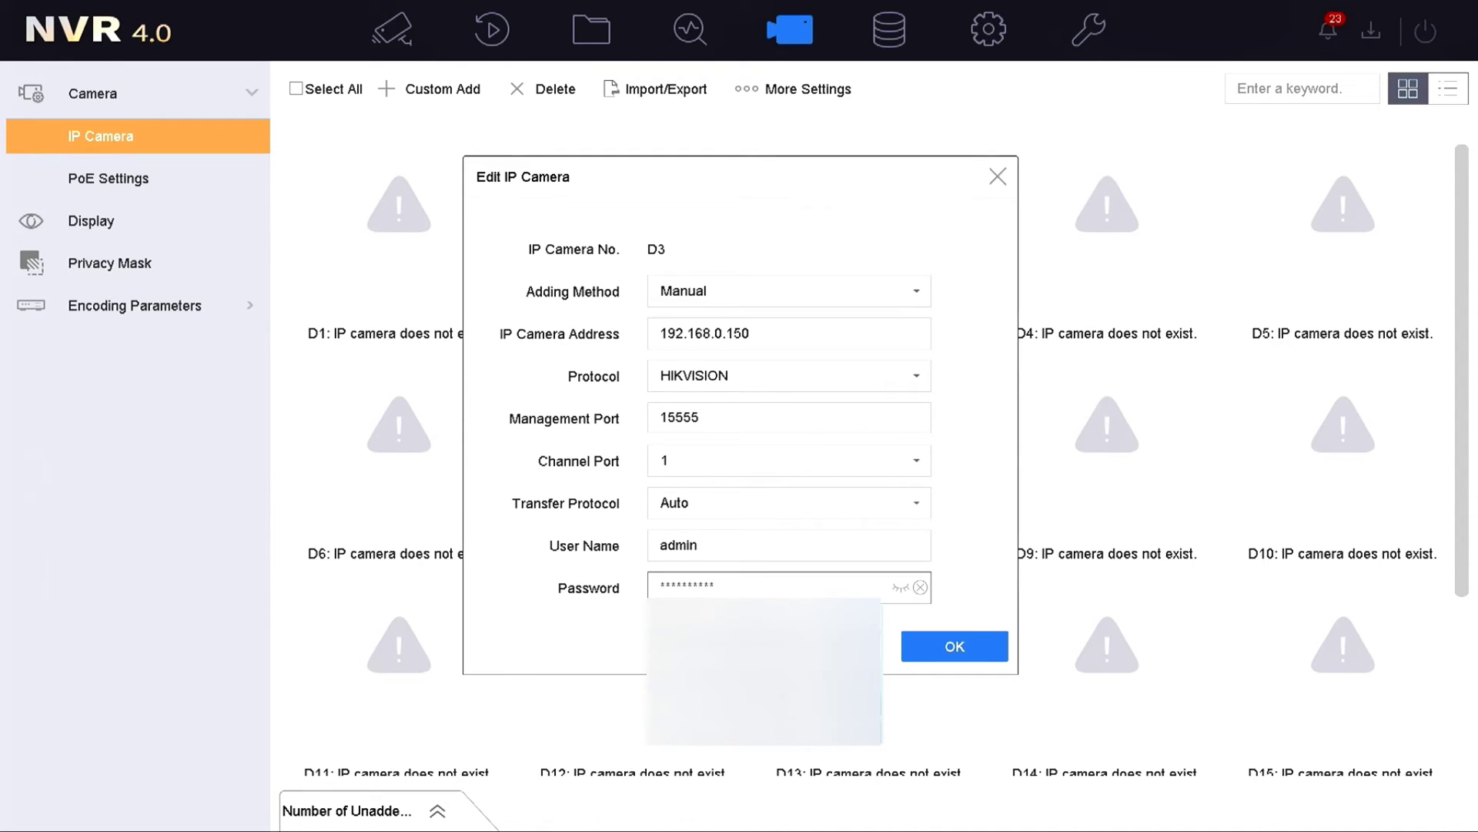
click(940, 648)
mouse_move(913, 235)
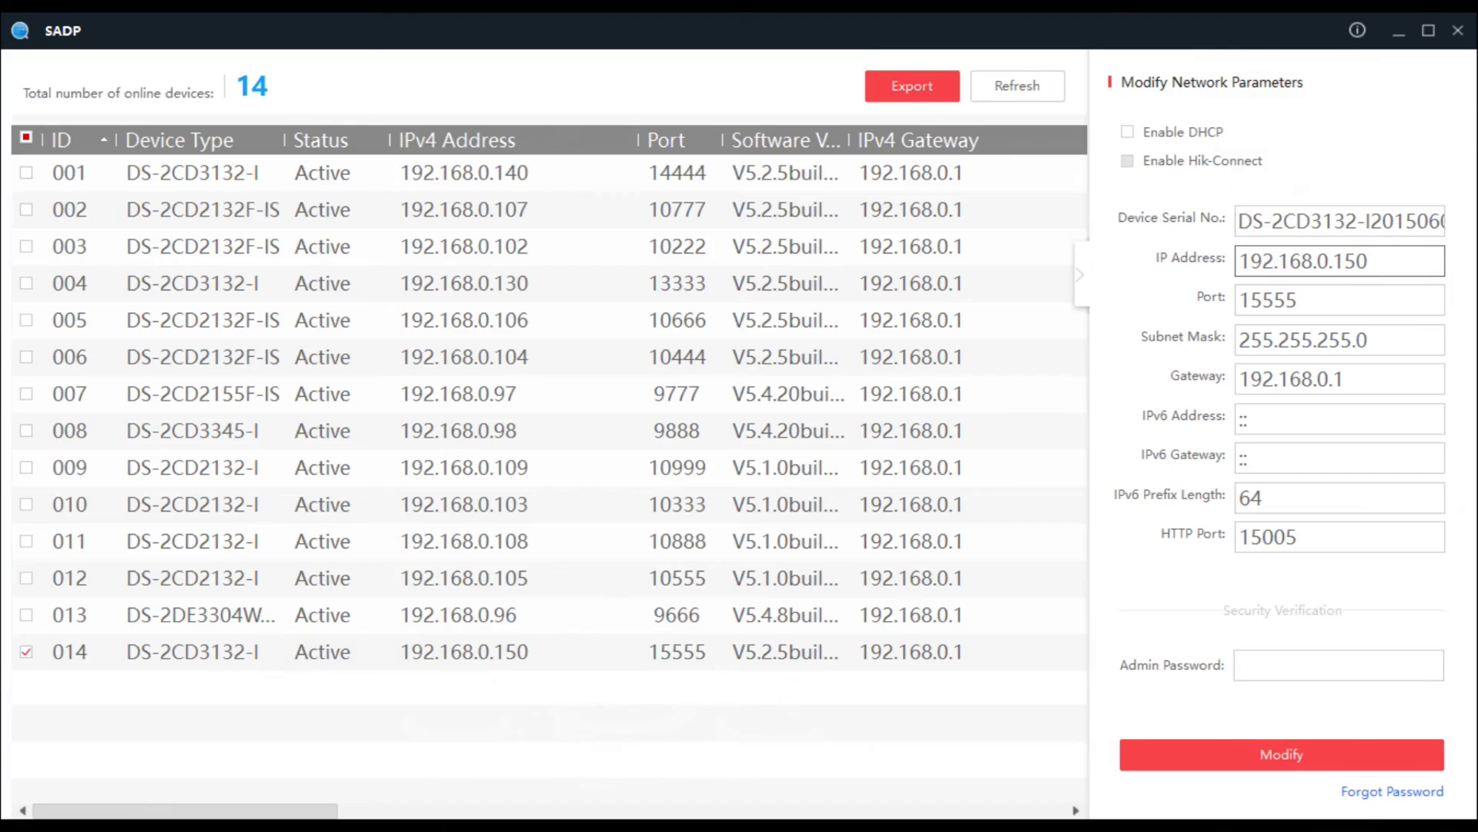
Step: Change the camera's IP to 192.168.254.4 and gateway to 192.168.254.1, applying with the admin password
key(shift+Left)
key(shift+Left)
key(shift+Left)
key(shift+Left)
key(shift+Left)
text(254)
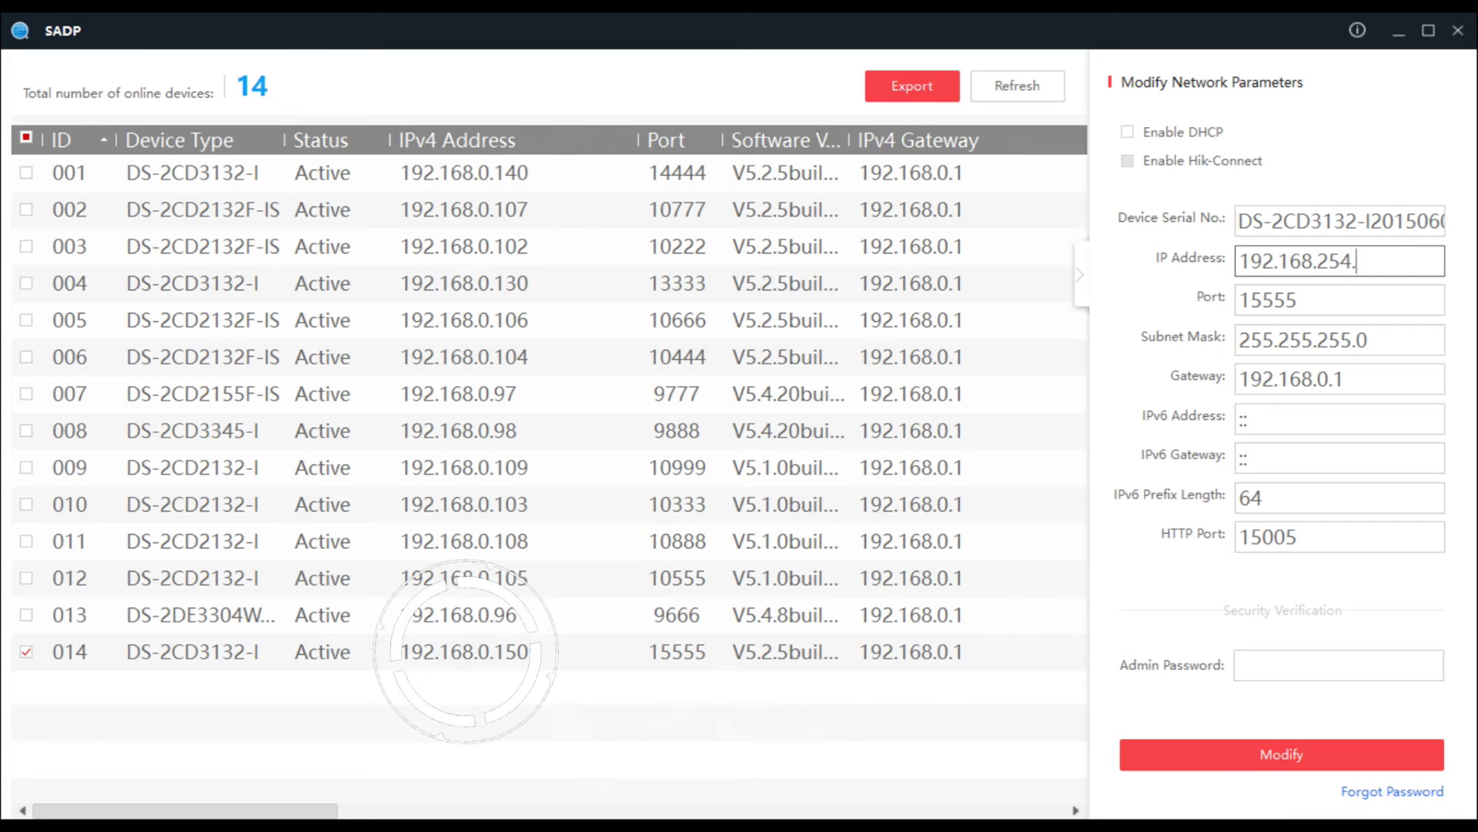
click(1355, 379)
key(shift+Left)
key(shift+Left)
key(shift+Left)
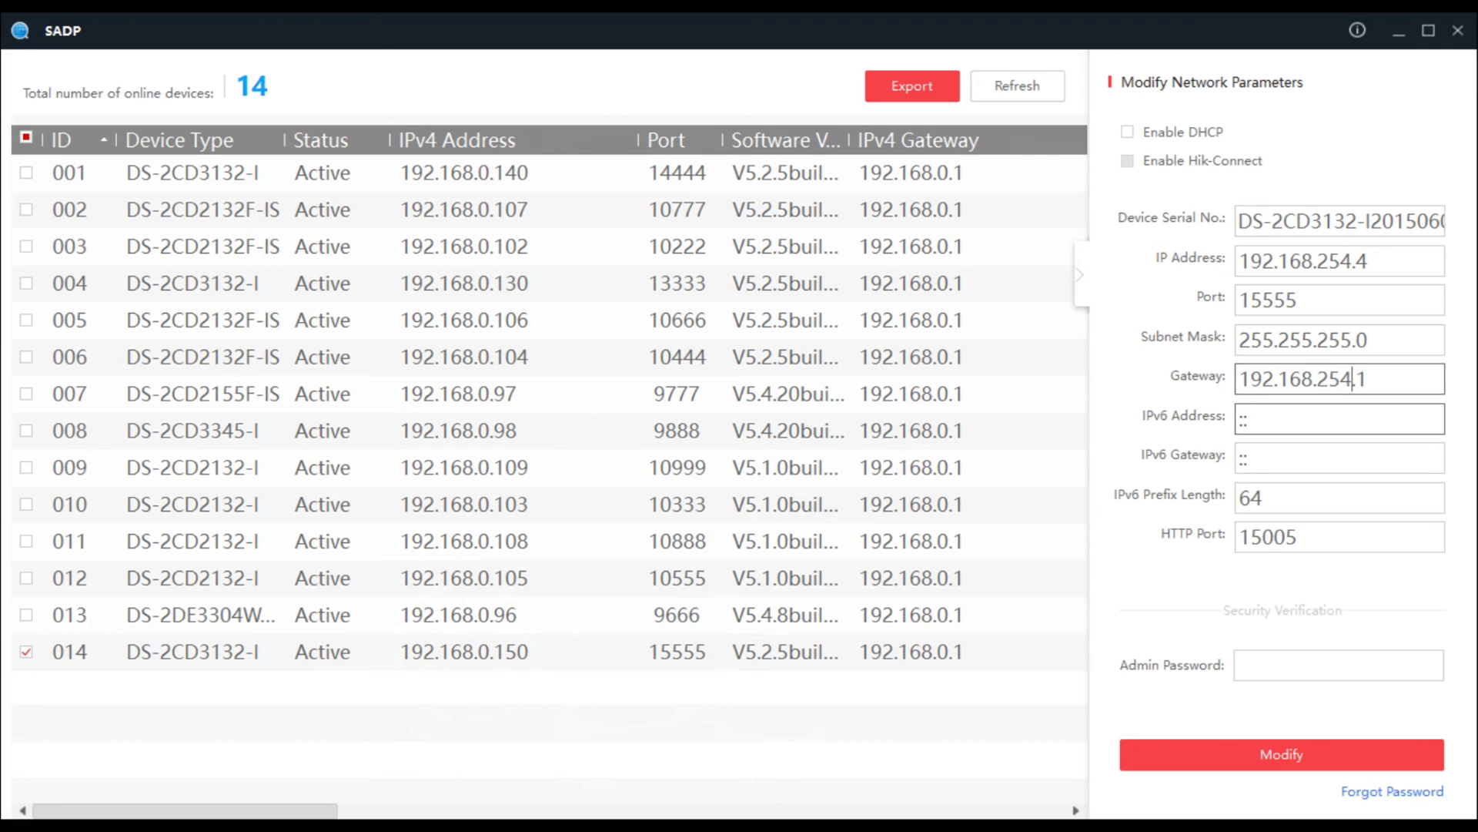
click(1338, 664)
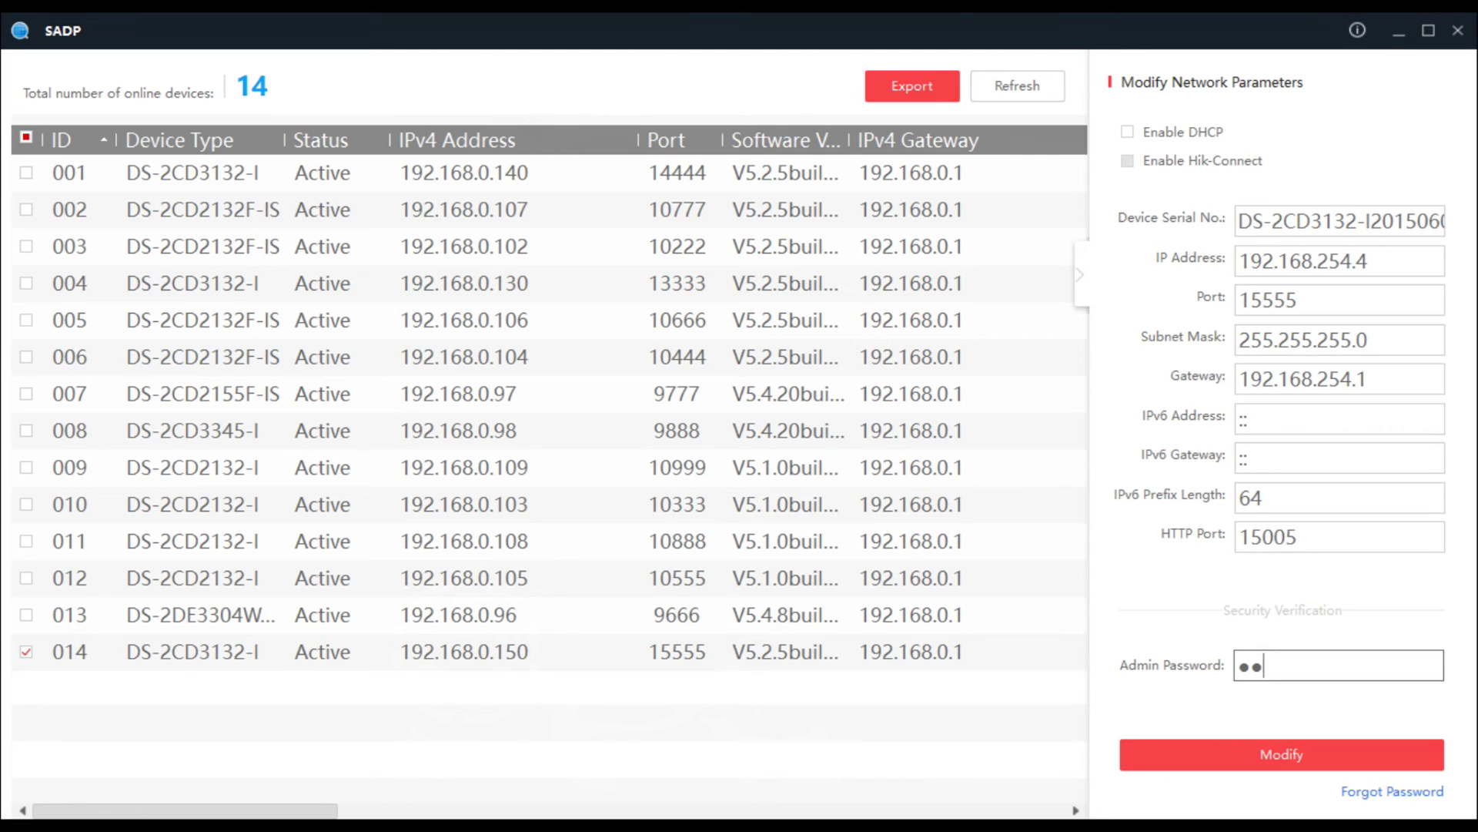
click(1281, 754)
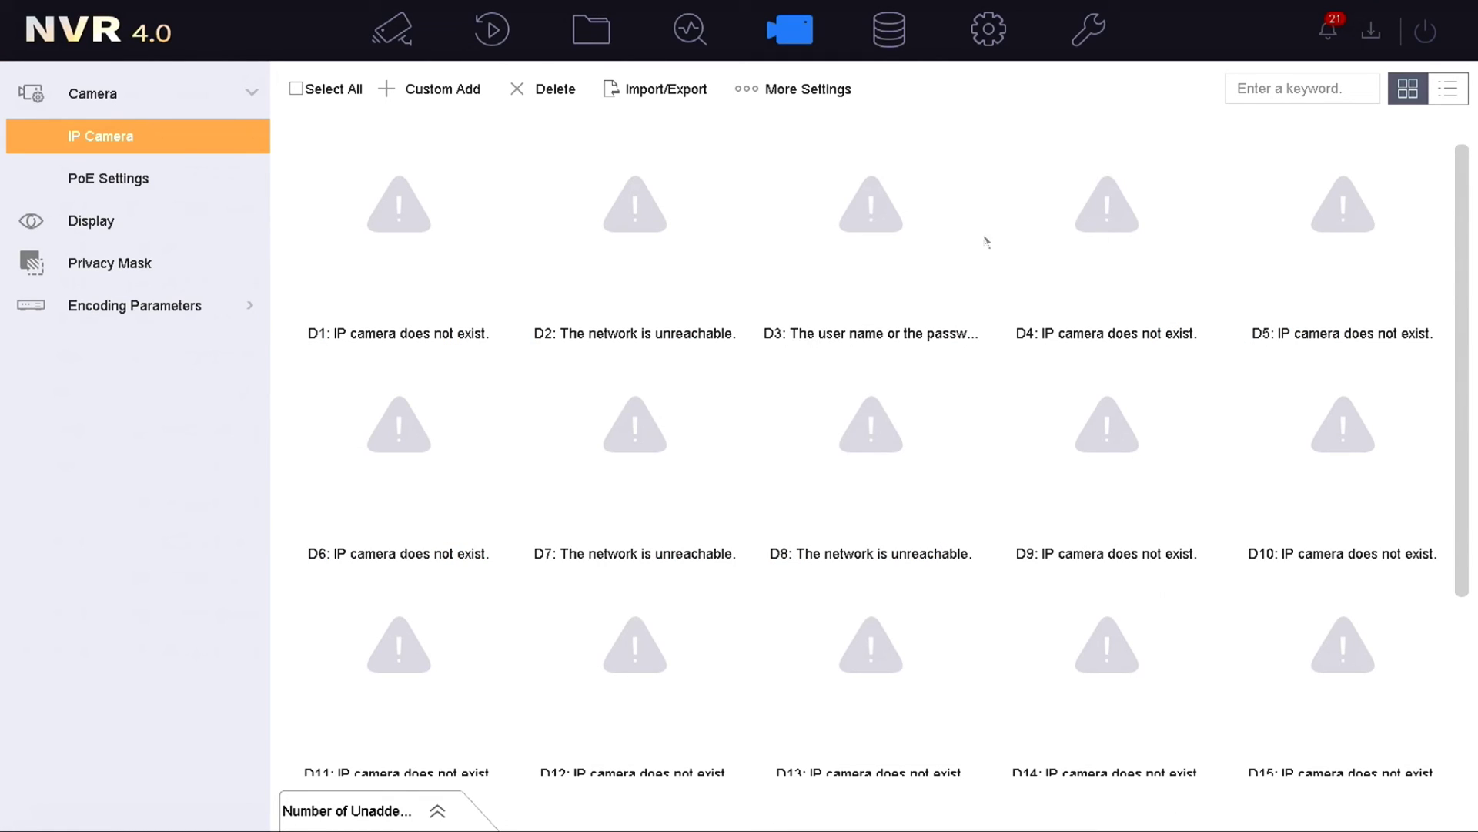
Step: Re-add D3 manually on management port 15555 with the password and save
mouse_move(964, 244)
click(959, 295)
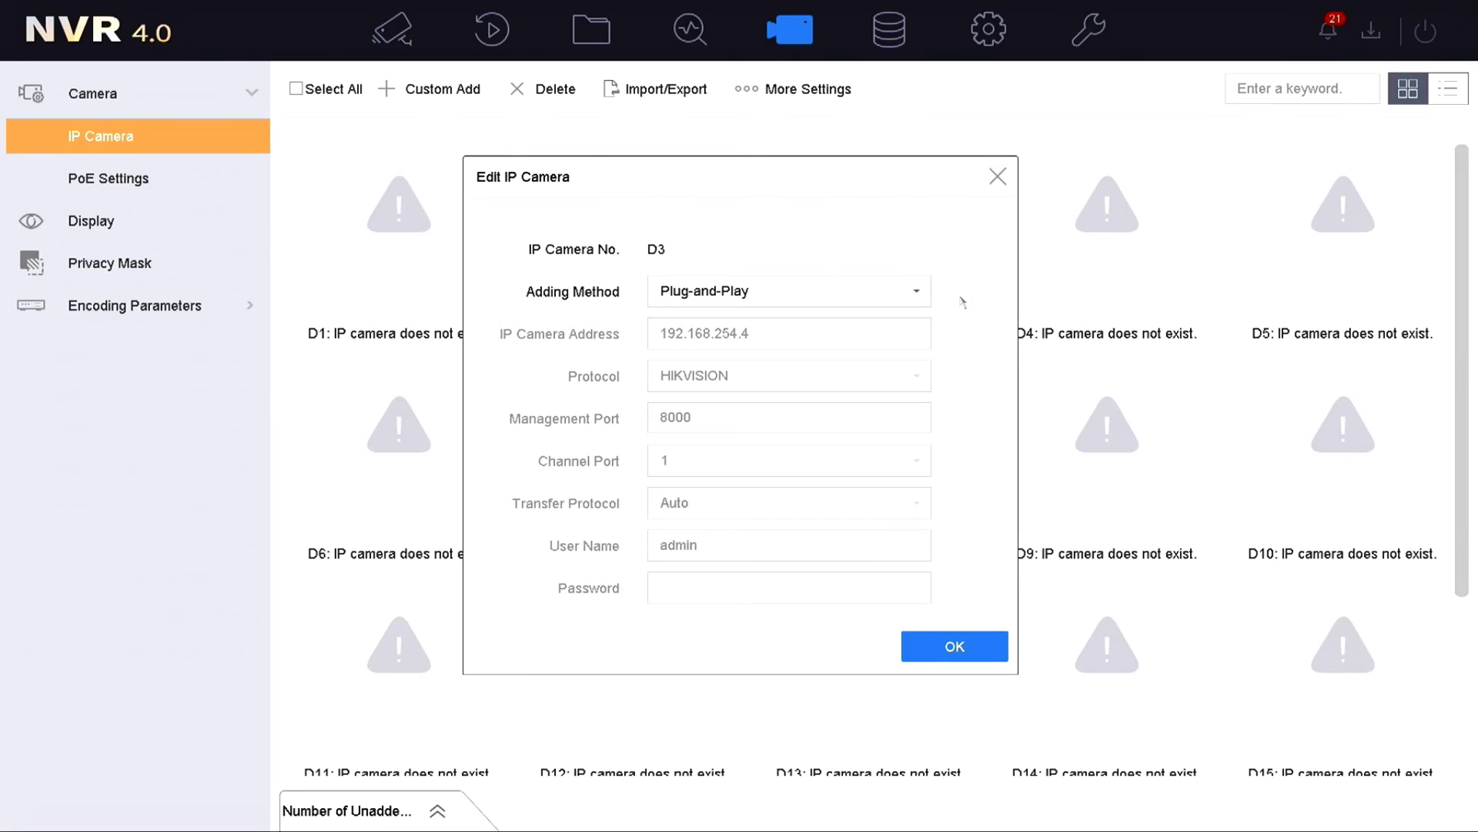
click(915, 291)
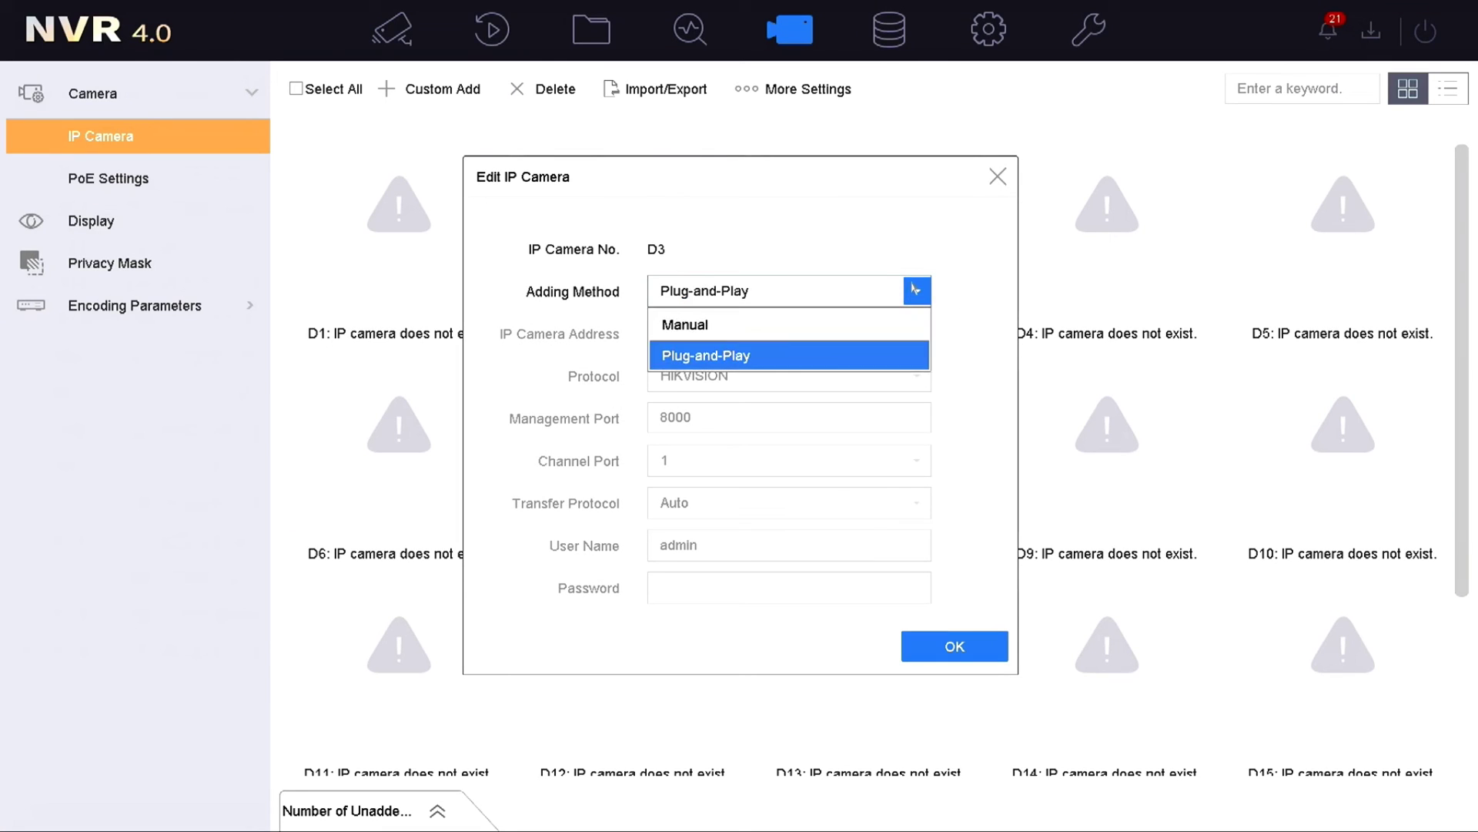
click(868, 321)
click(778, 416)
text(15555)
key(Return)
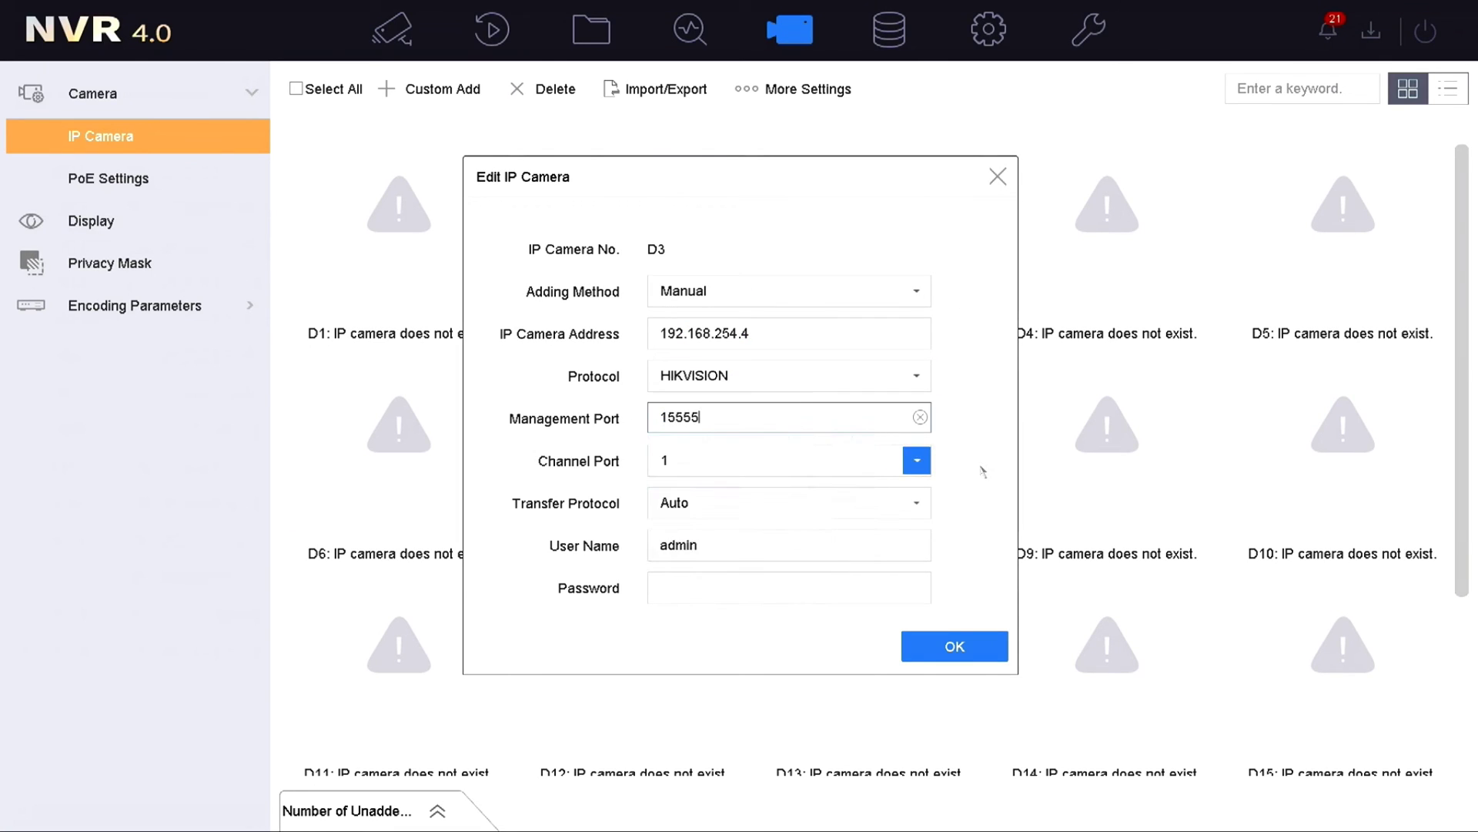
click(784, 589)
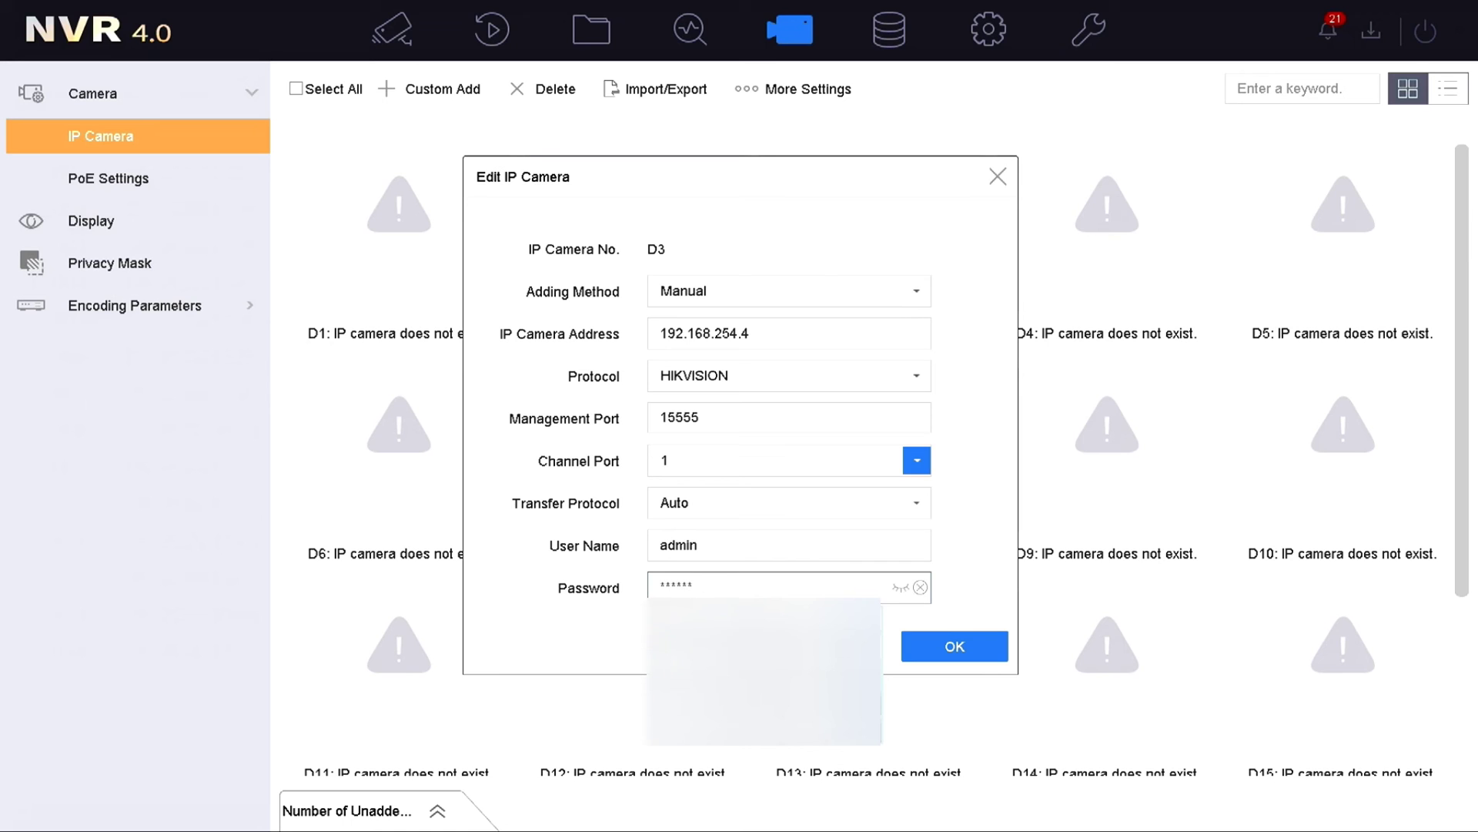
click(955, 646)
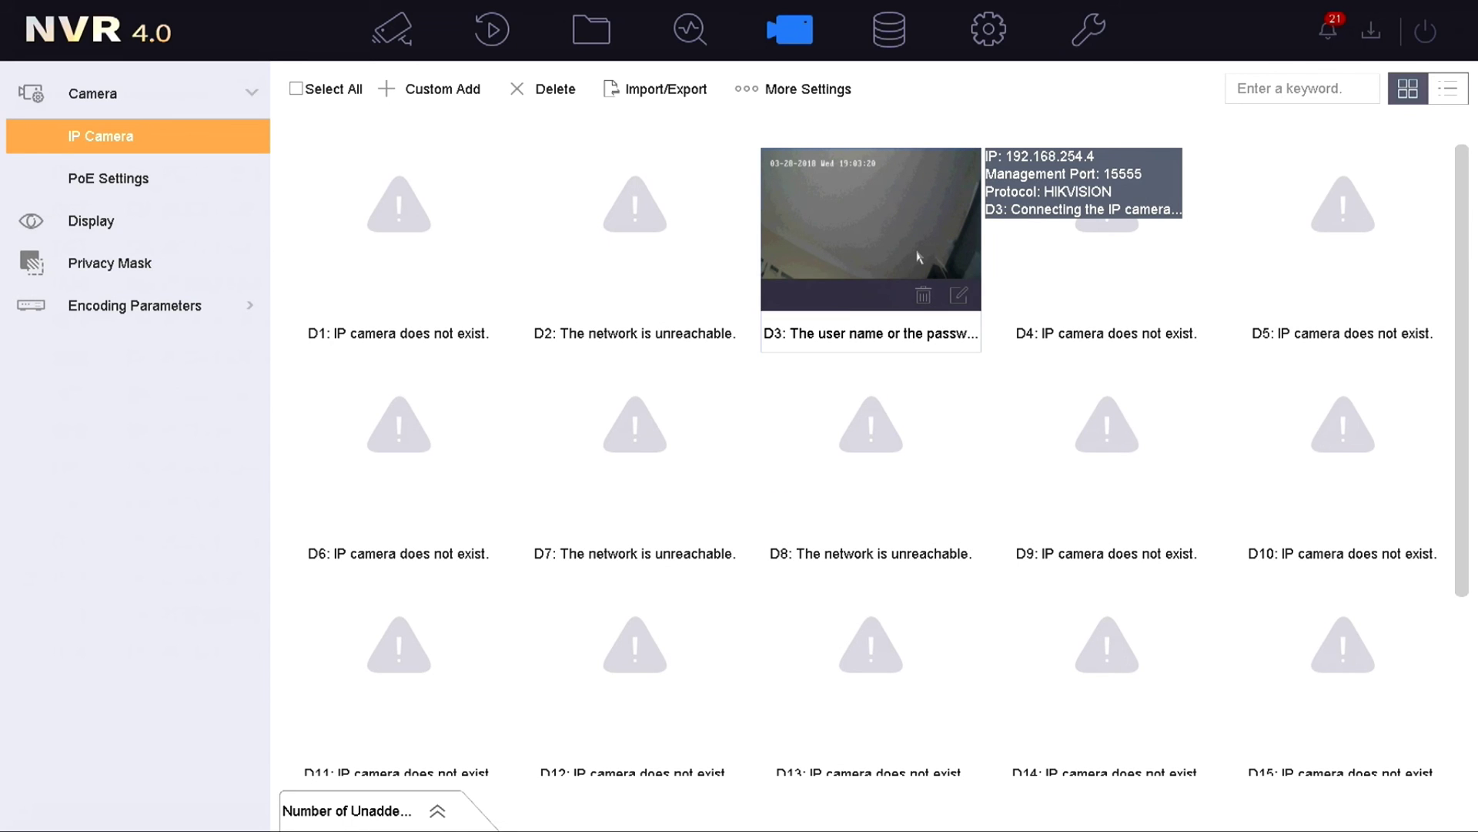